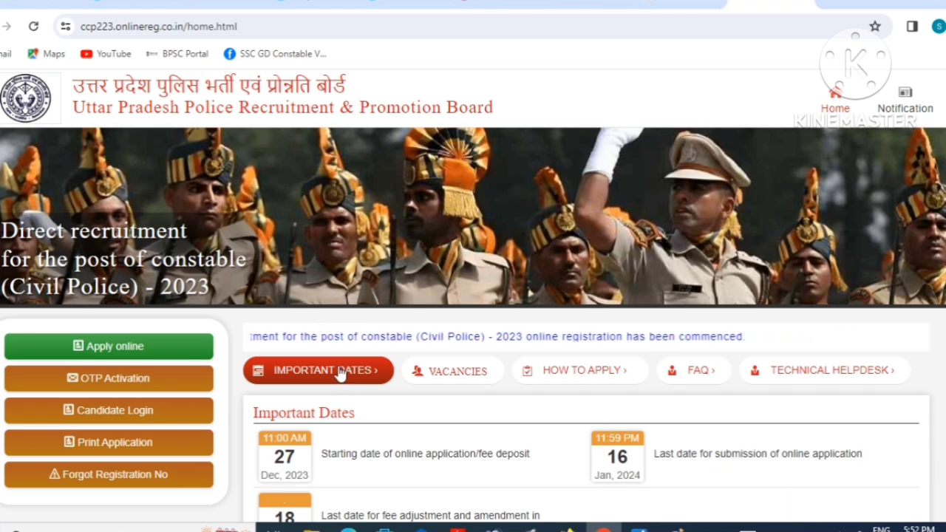
Open a blank new browser tab beside the UPPRPB registration home page
click(826, 9)
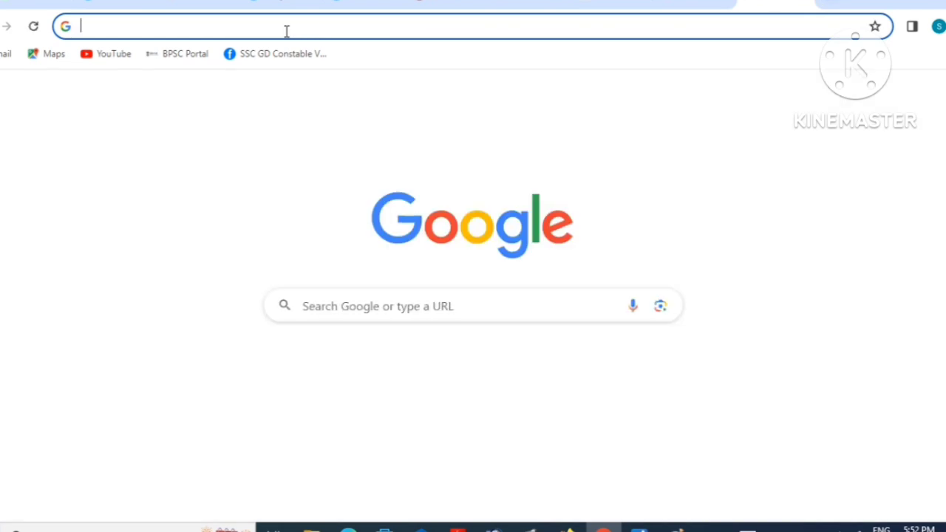
Search Google for 'up police constable' from the address bar
click(287, 31)
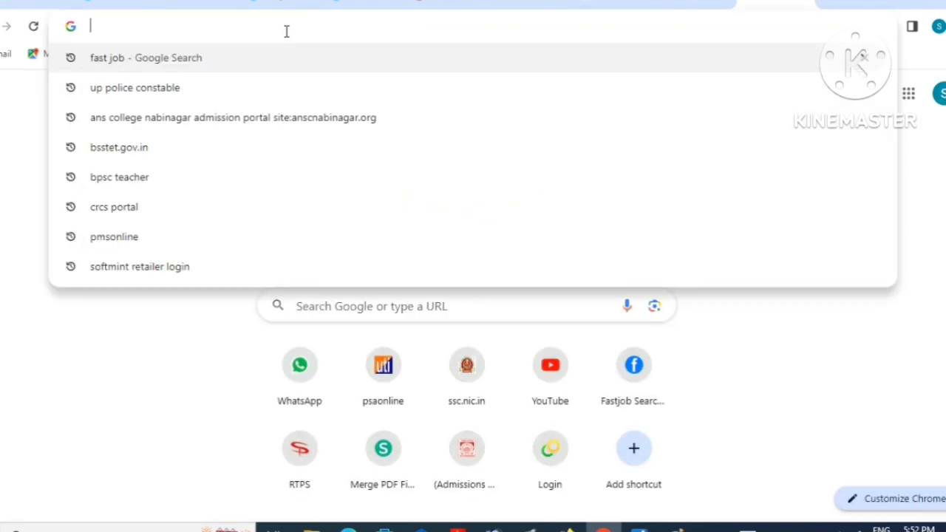
text(UP)
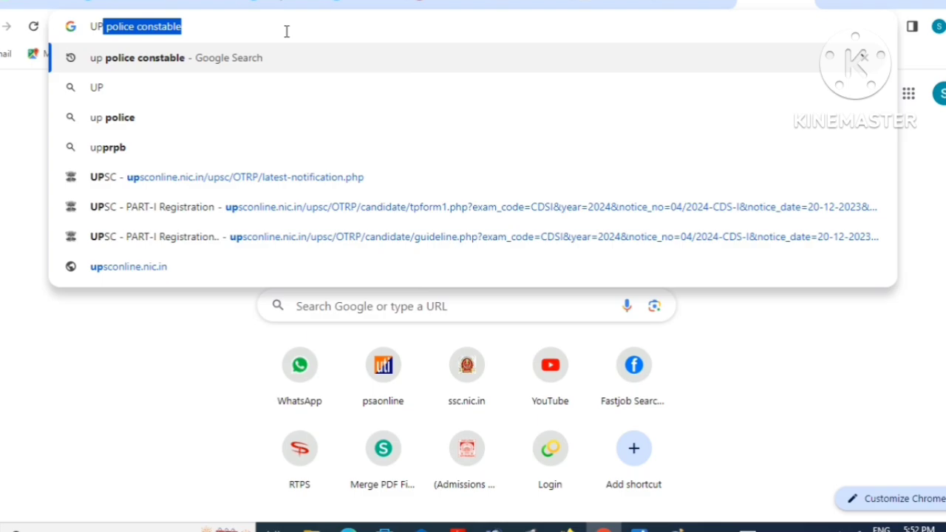
key(Return)
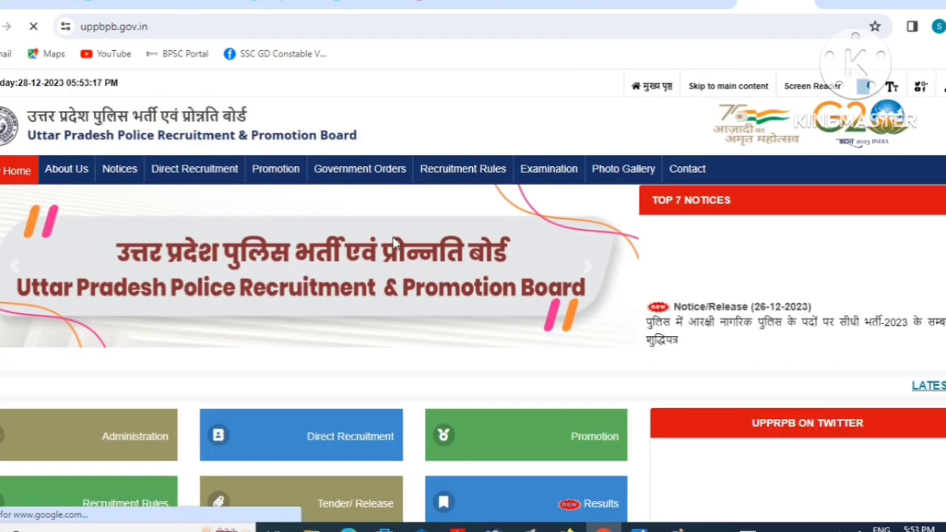
Open the Latest Notice link for the constable online application on the UPPRPB site
scroll(399, 247, down, 1)
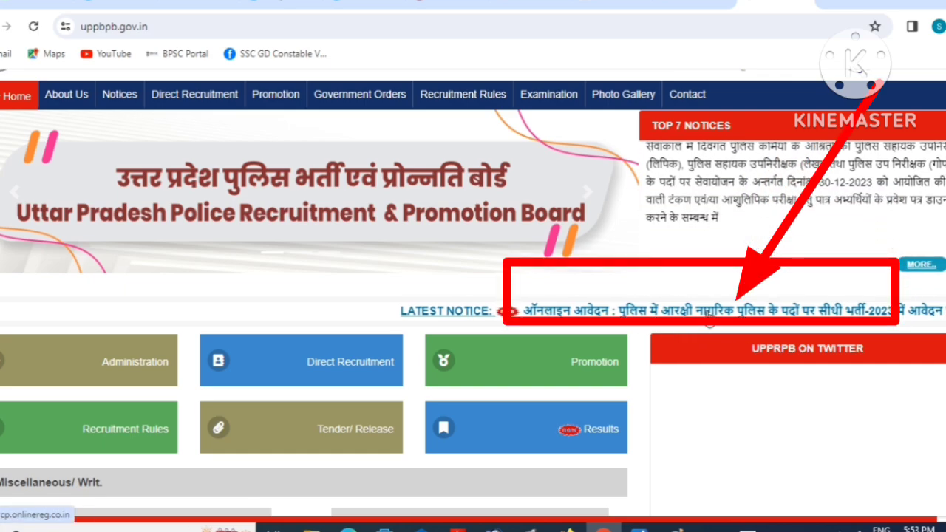
click(709, 318)
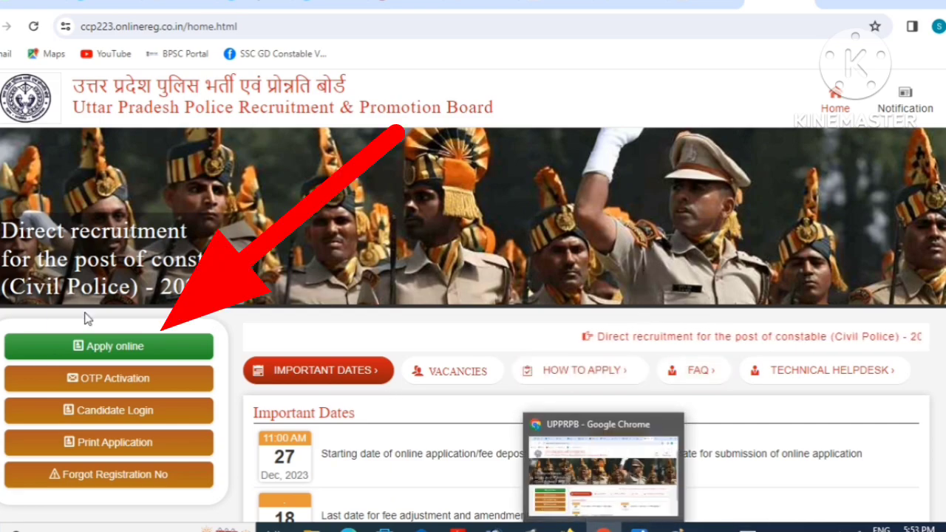
Start a new online application and go through the full name, father's and mother's name fields
click(133, 354)
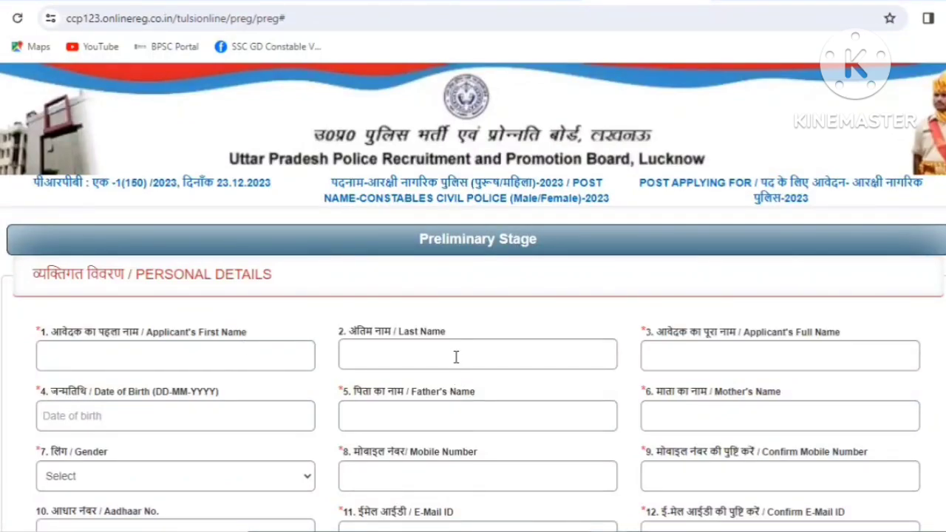
click(697, 353)
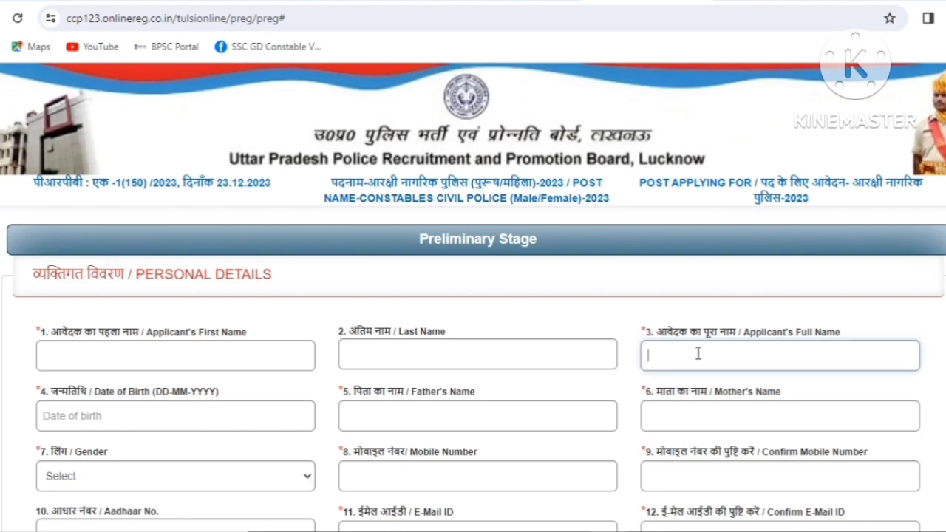
scroll(288, 329, down, 1)
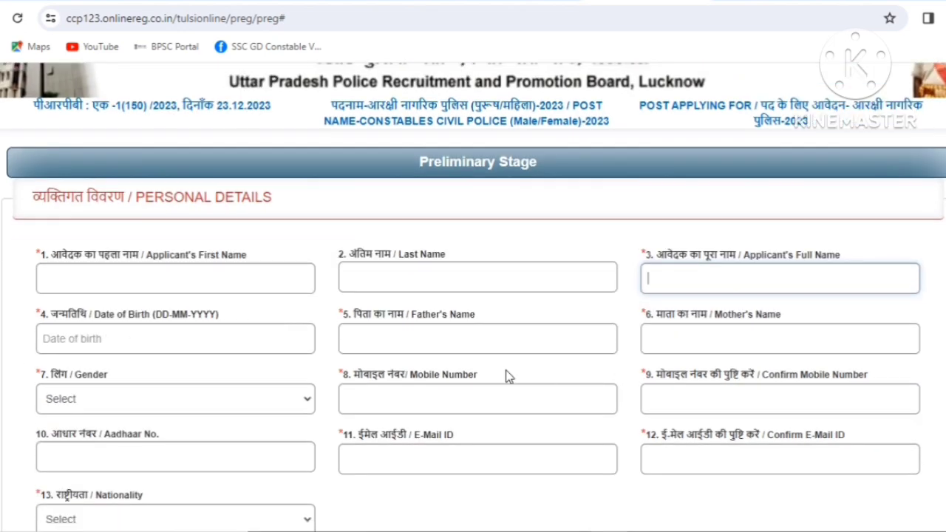
click(432, 337)
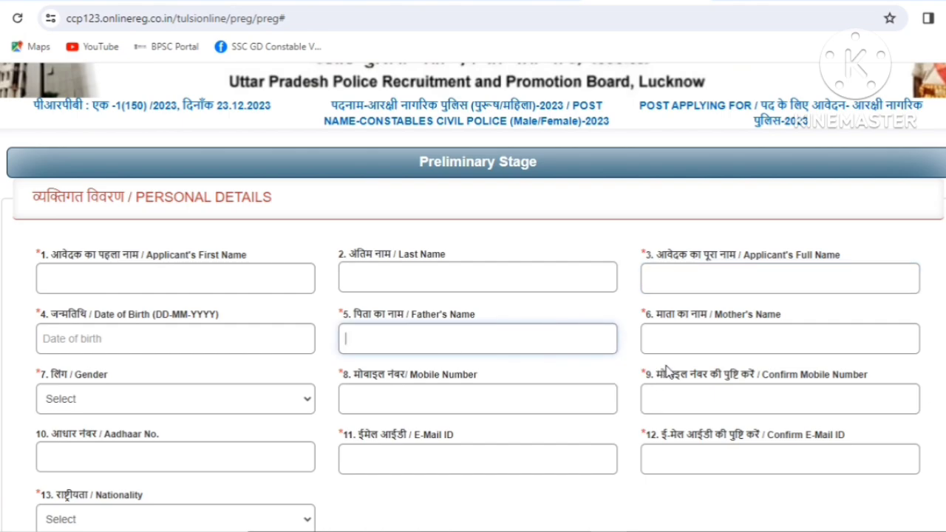
click(681, 346)
Go through the confirm mobile, Aadhaar, e-mail and confirm e-mail fields
scroll(241, 339, down, 1)
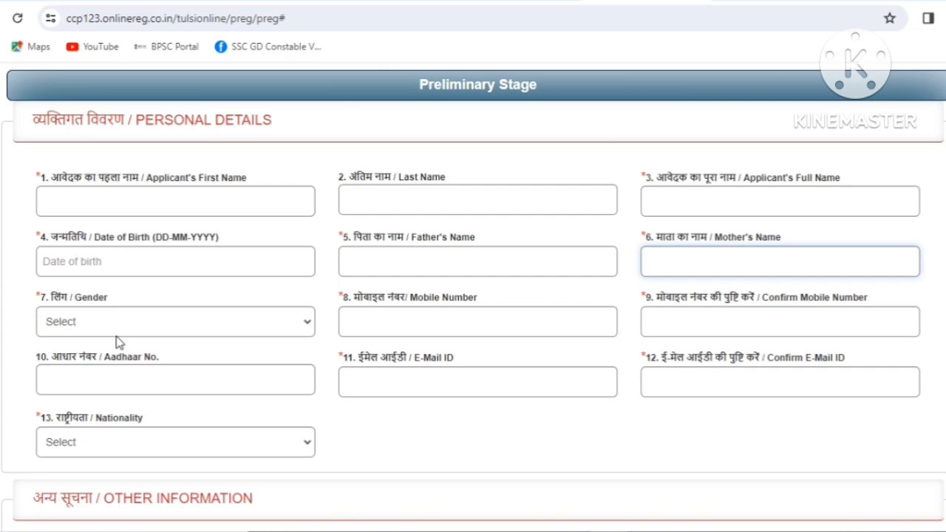
click(744, 322)
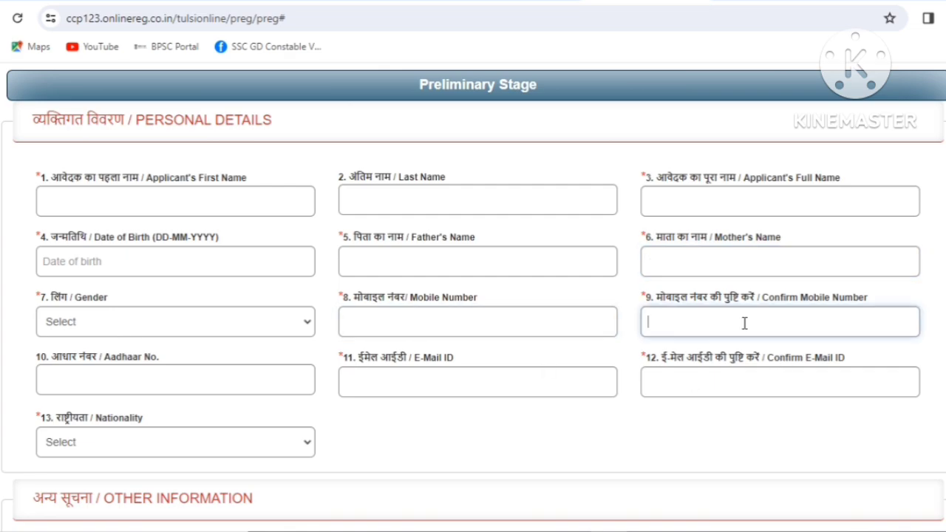
click(136, 389)
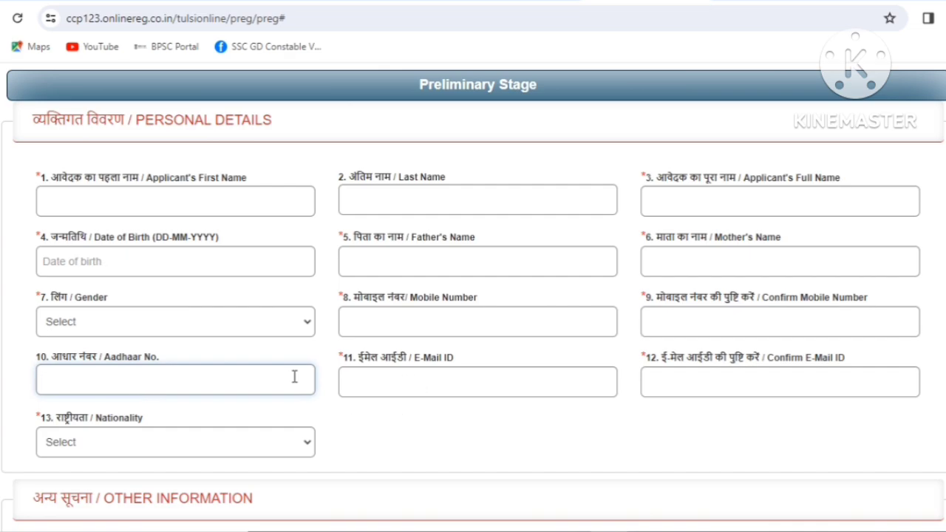
click(418, 383)
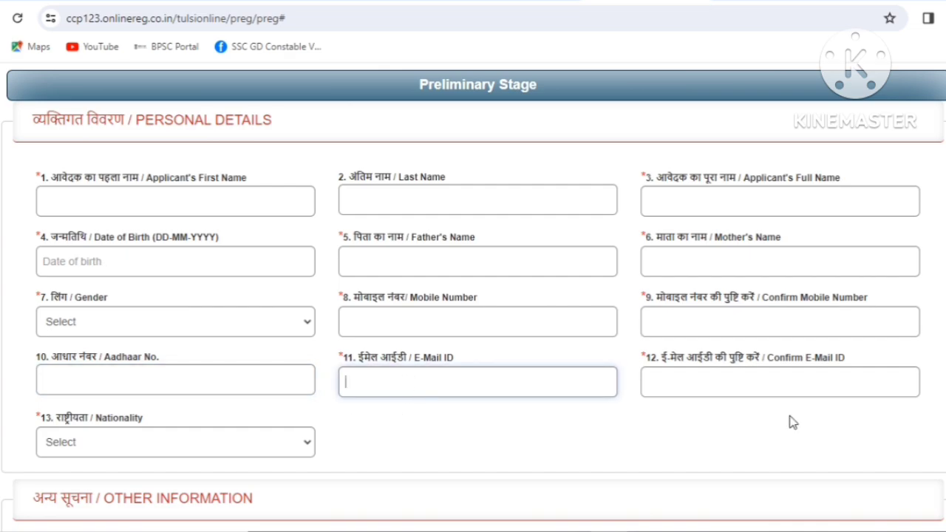
click(740, 385)
Answer Yes to 'Are you Domicile of UP?' after briefly choosing No
scroll(96, 374, down, 2)
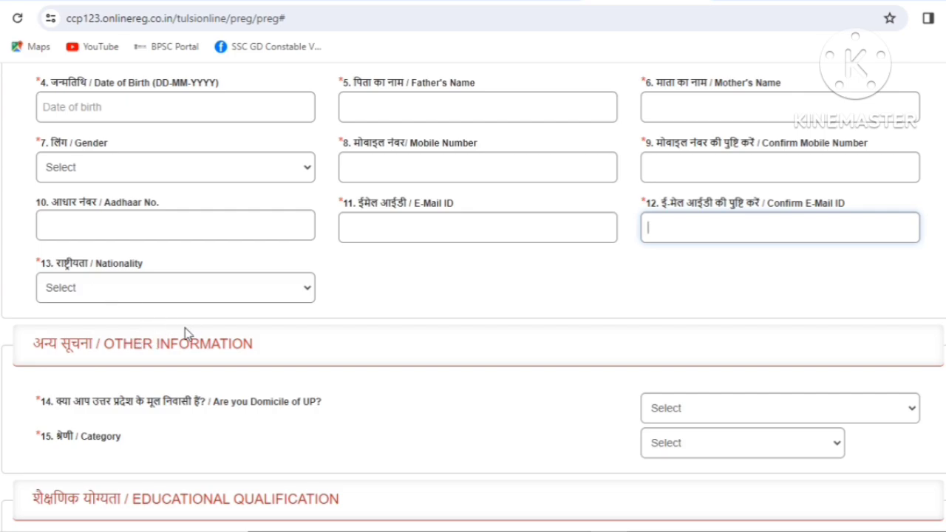
scroll(116, 300, down, 1)
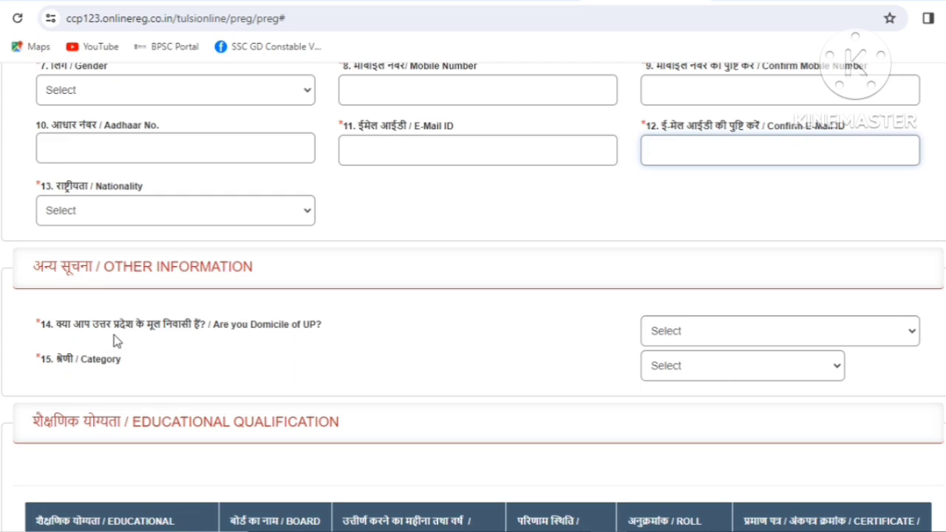
click(706, 334)
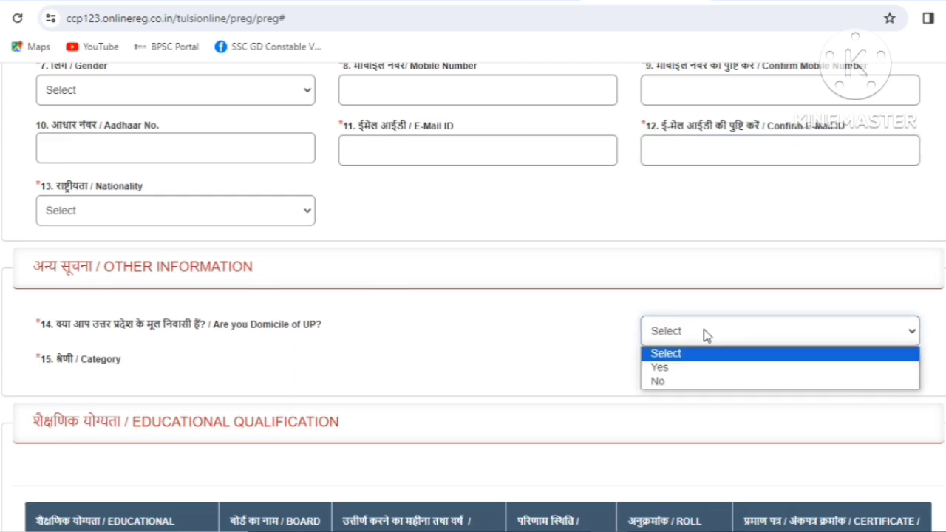
click(673, 382)
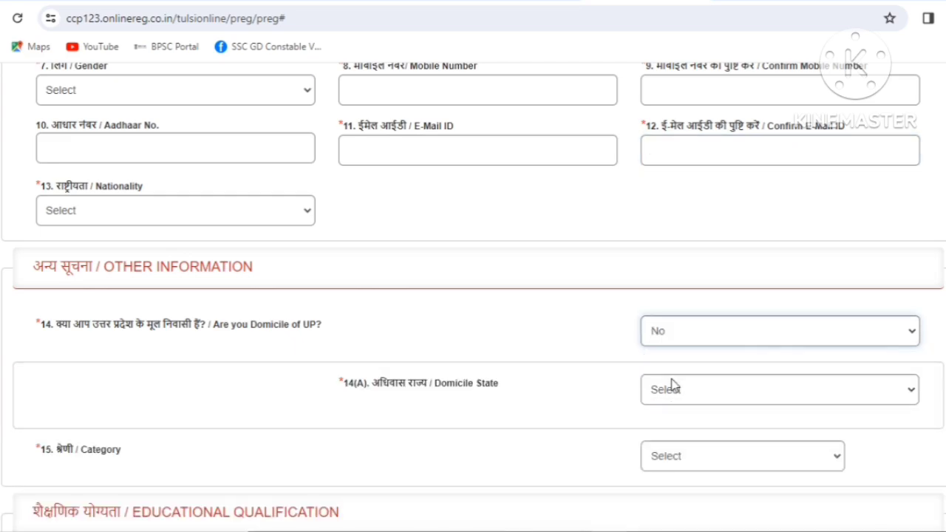
click(678, 339)
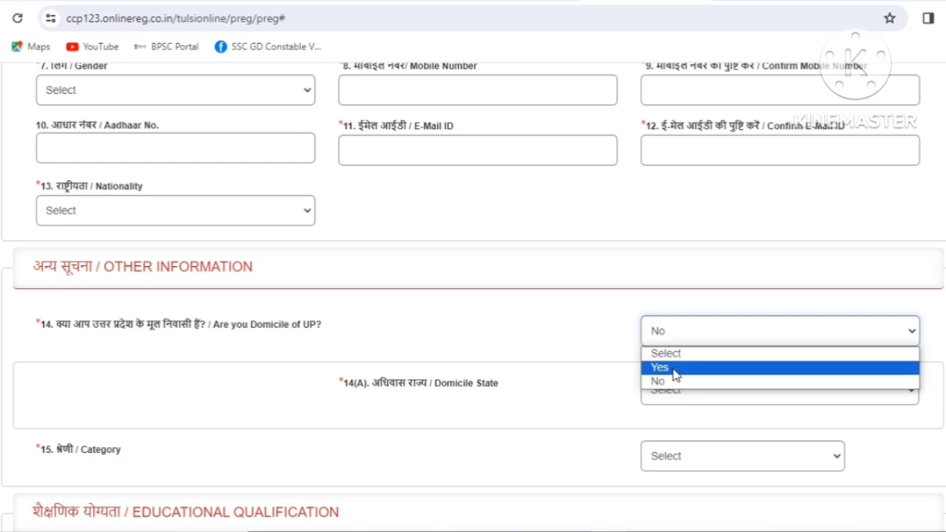
click(673, 368)
Answer Yes to question 14(A) about claiming reservation benefit
scroll(372, 308, down, 1)
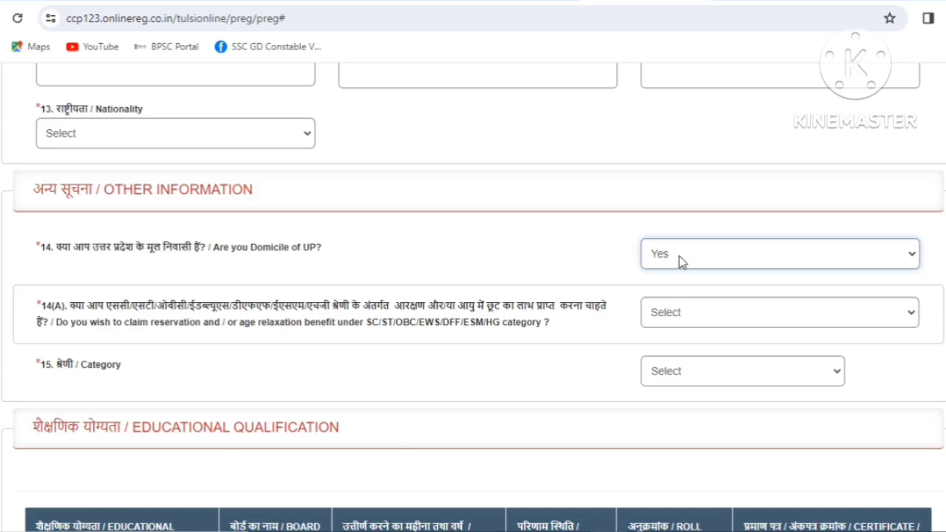
click(699, 311)
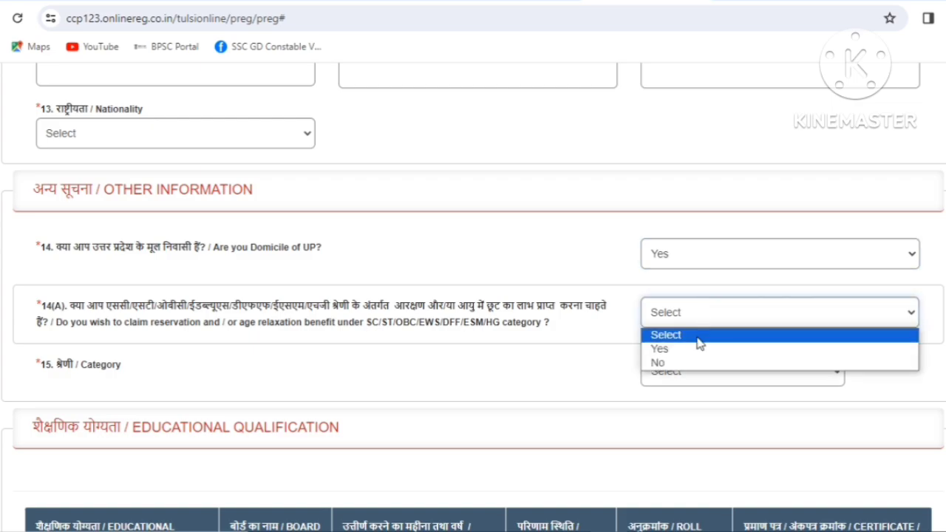
click(683, 347)
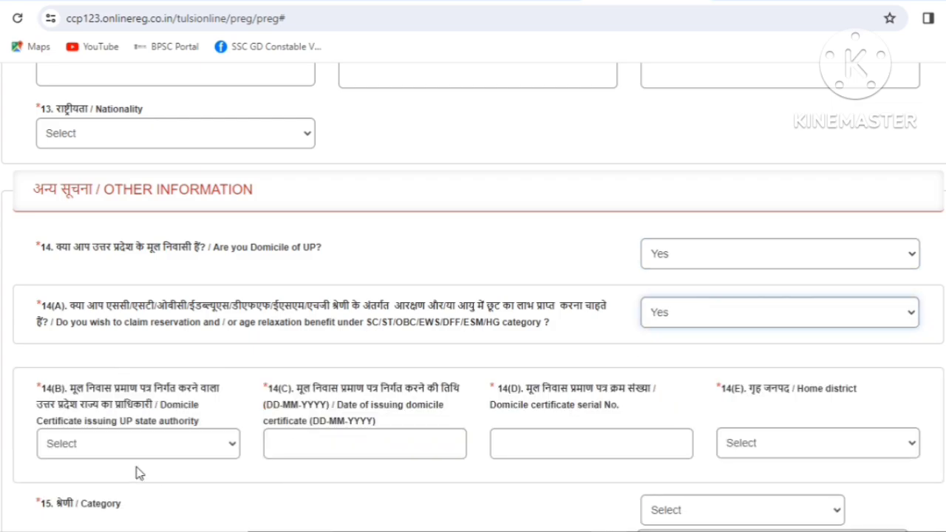
Look over the domicile certificate authority list and issue-date calendar without choosing anything
scroll(124, 408, down, 1)
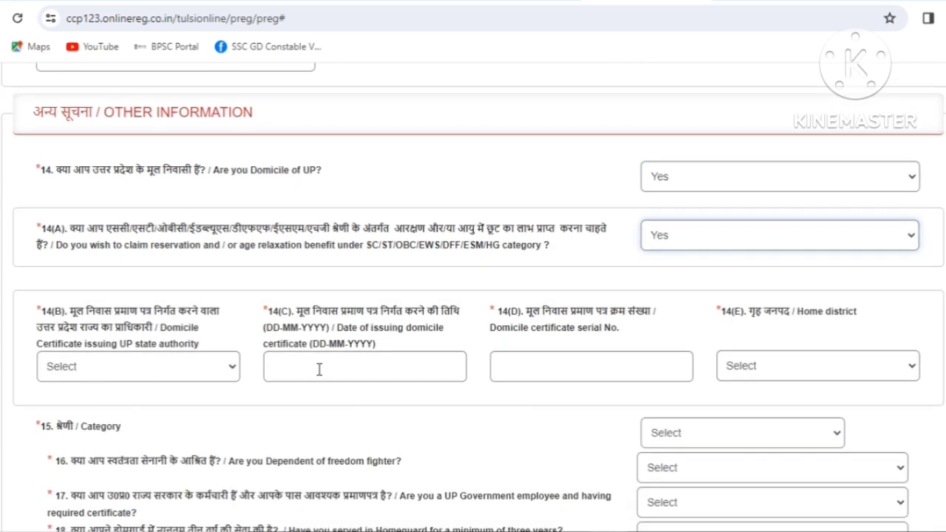
click(92, 375)
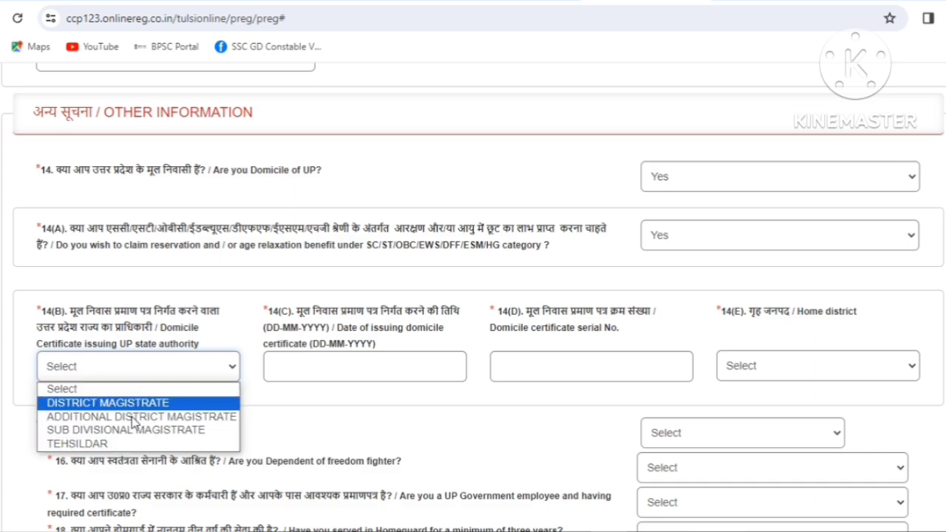
click(288, 362)
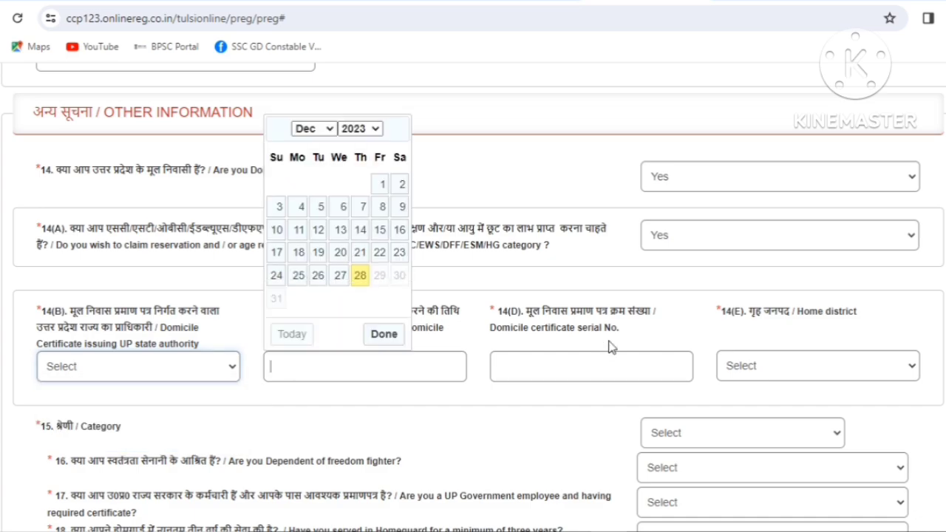
click(534, 288)
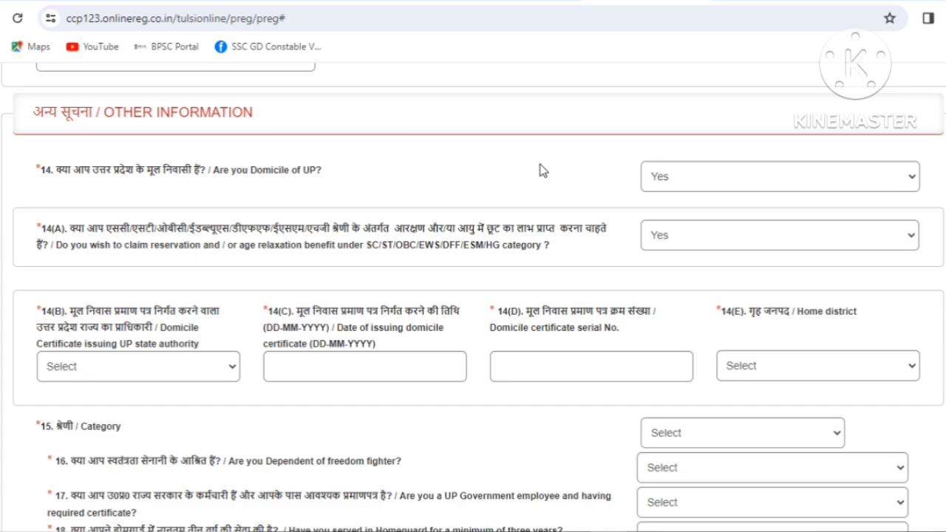
Change the UP domicile answer to No and choose BIHAR as domicile state
click(659, 177)
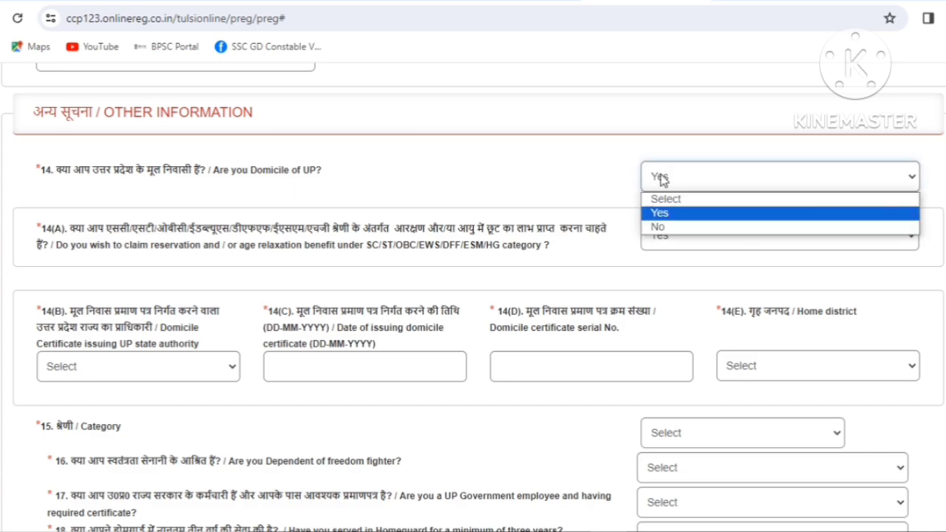
click(659, 227)
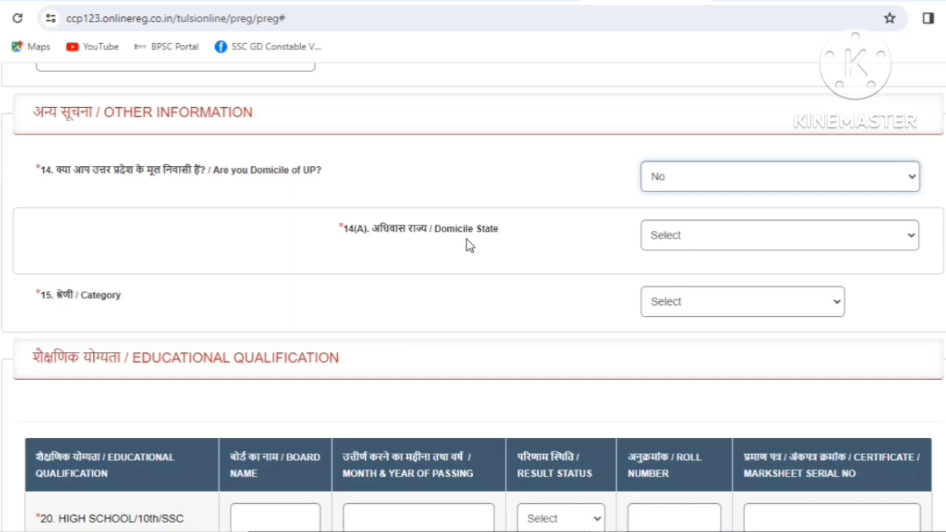
click(684, 242)
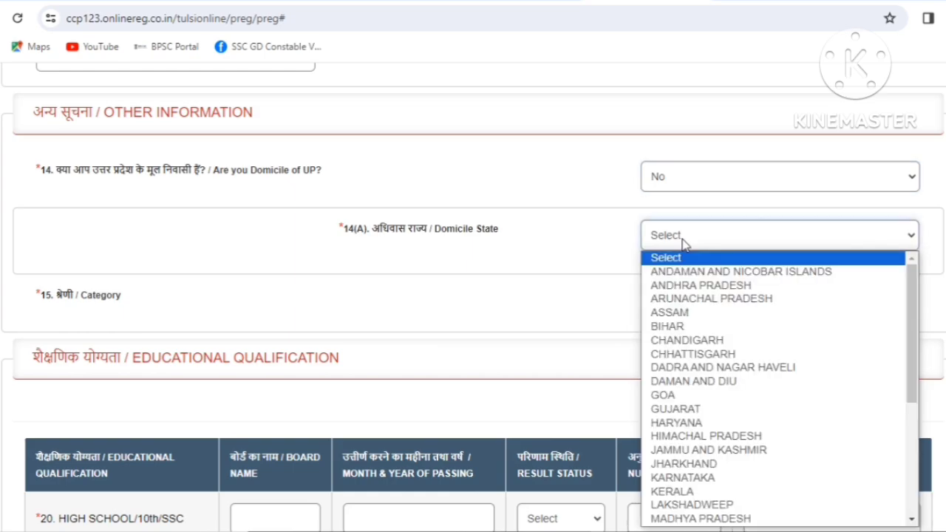
click(666, 325)
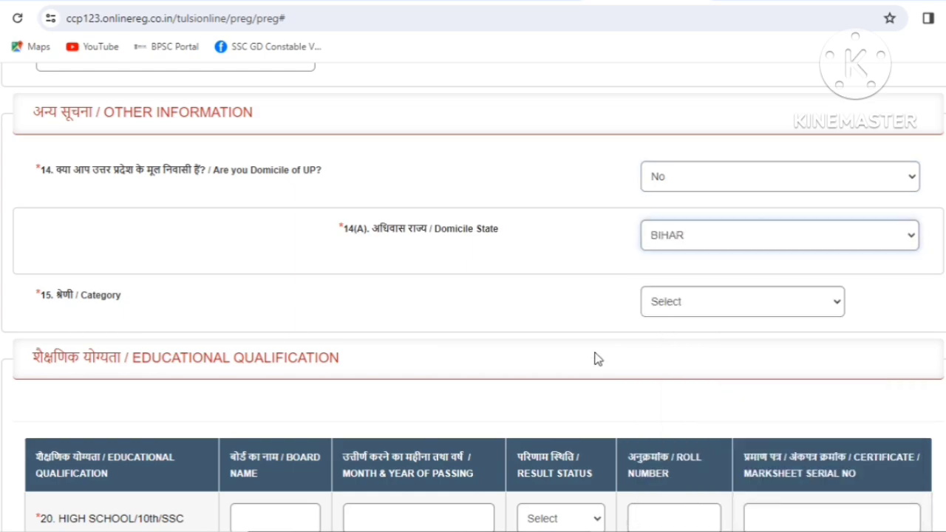
Select GENERAL as the category
click(691, 310)
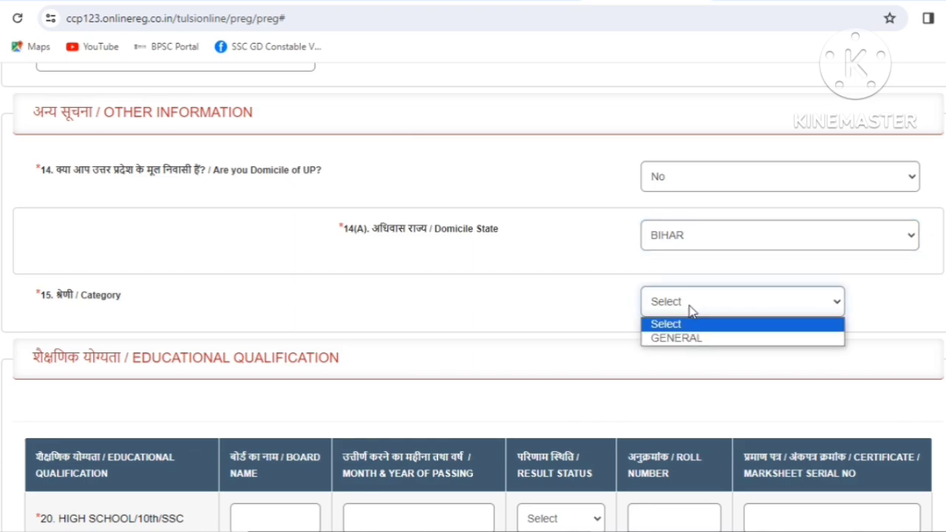
click(693, 341)
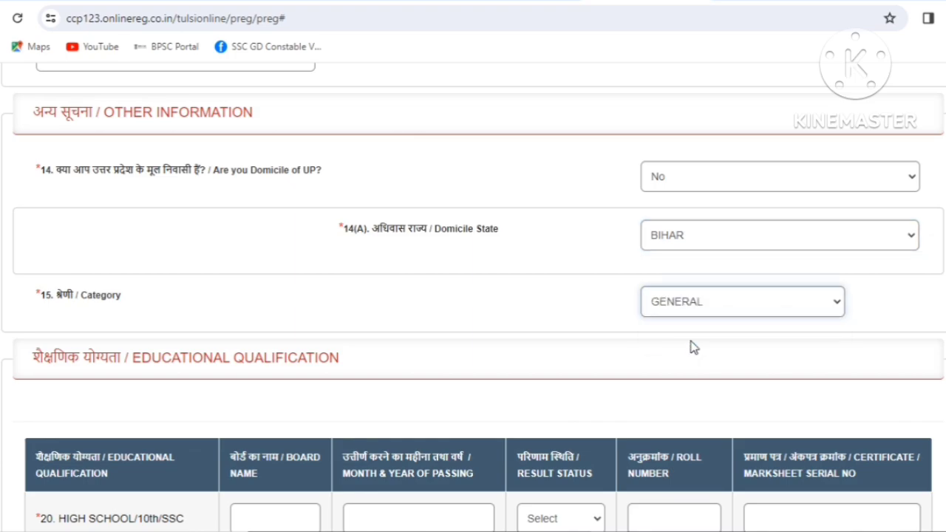
scroll(447, 337, down, 1)
Mark the High School/10th result status as PASS and go to its marksheet serial number box
scroll(151, 413, down, 2)
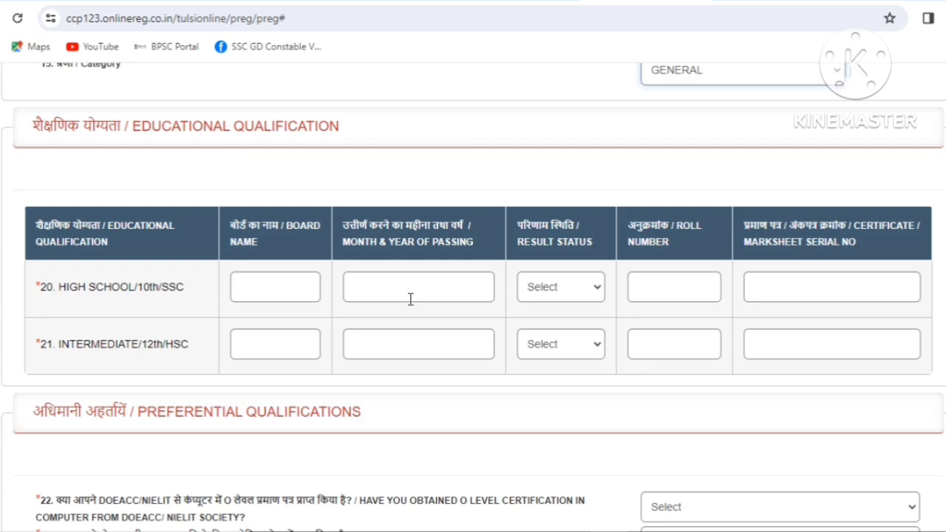
click(556, 288)
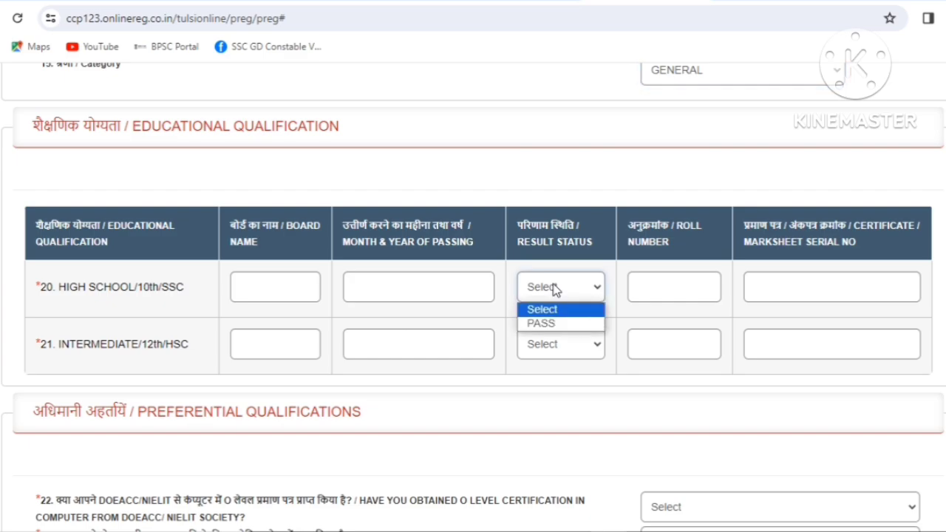
click(543, 323)
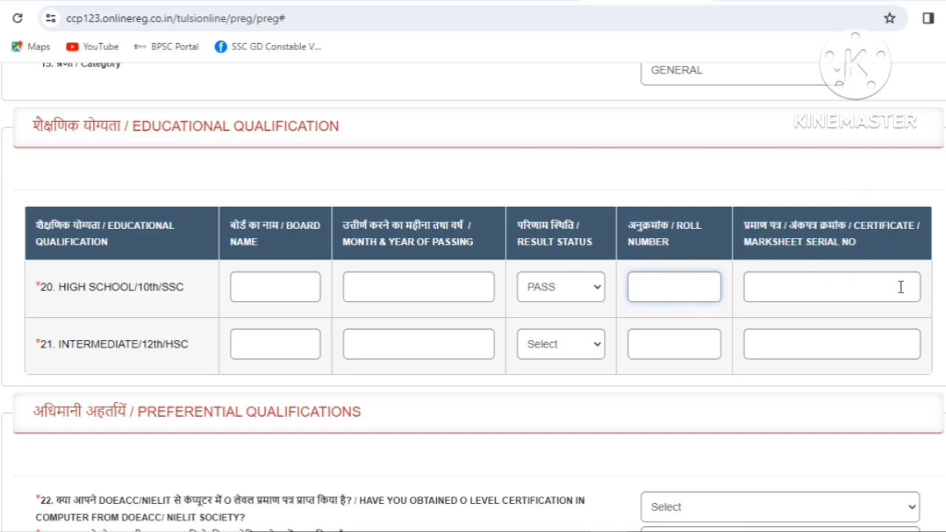
click(806, 290)
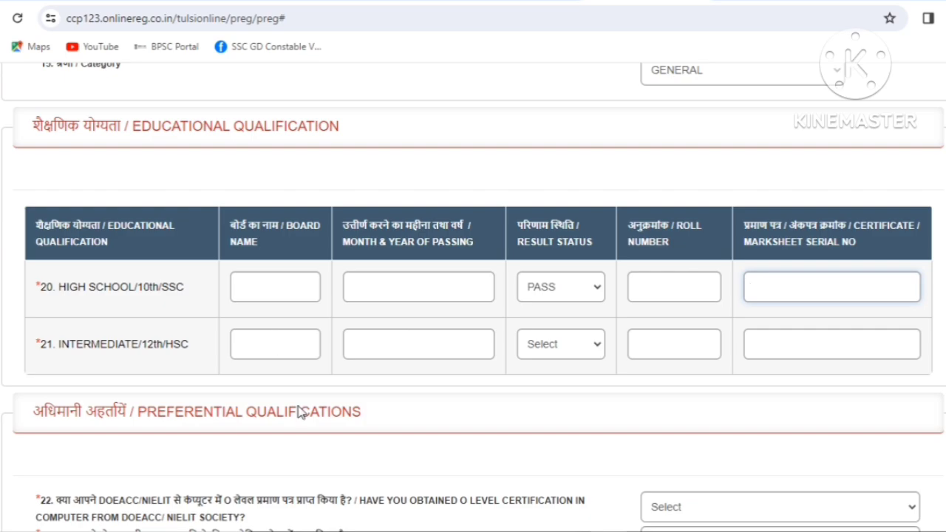
scroll(302, 412, down, 2)
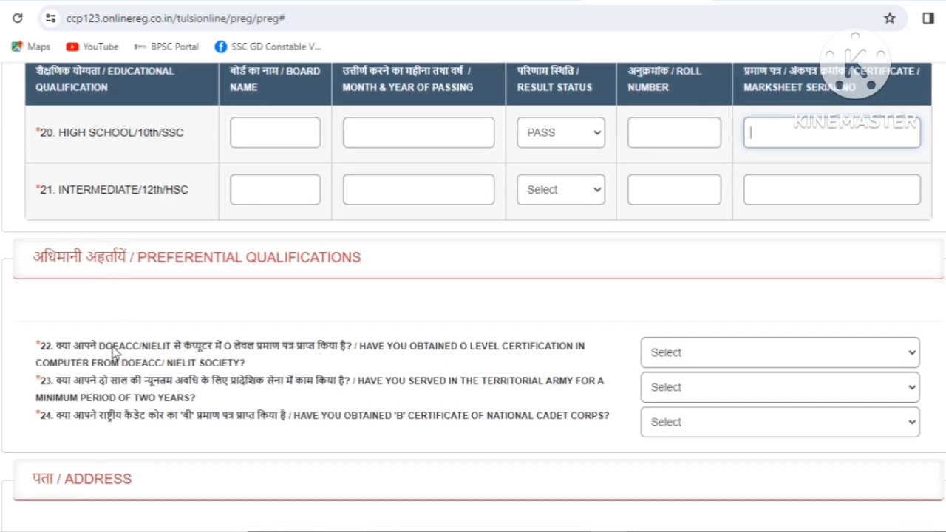
scroll(120, 354, down, 1)
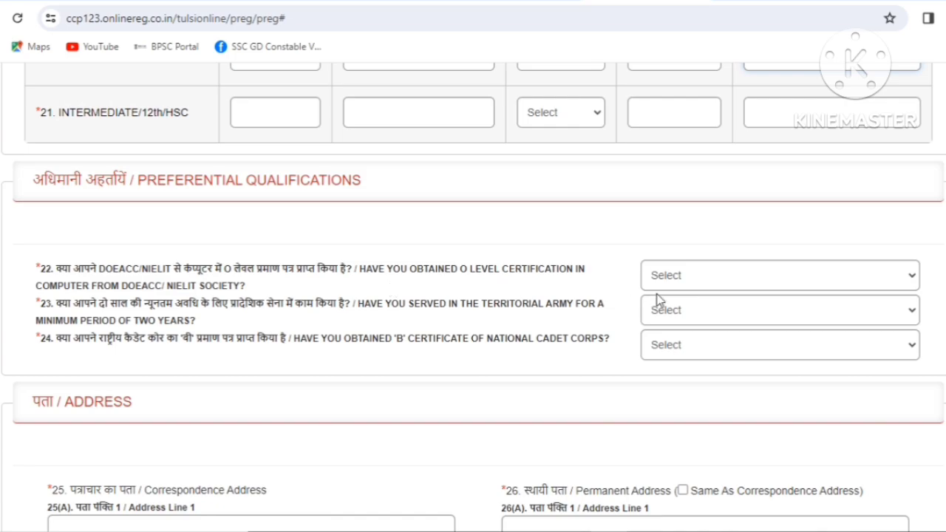
Answer No to the O Level, Territorial Army and NCC 'B' certificate questions
click(679, 277)
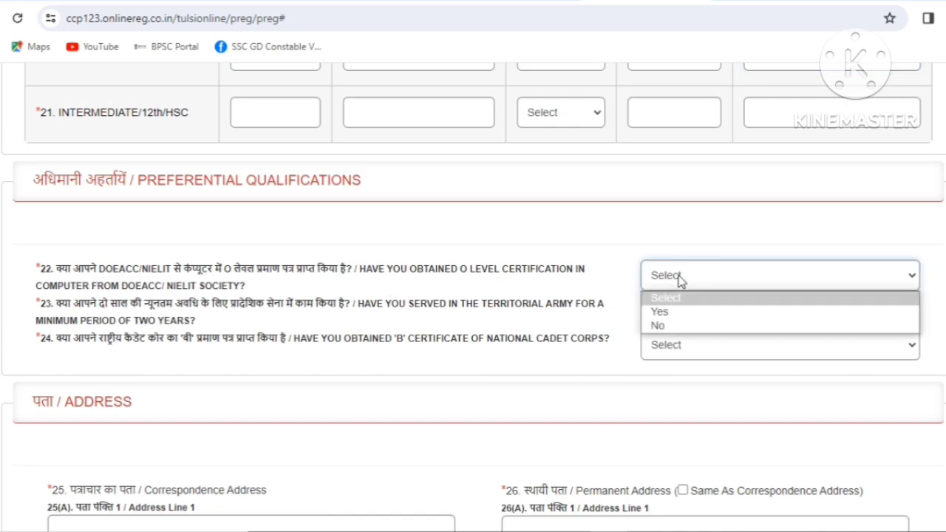
click(669, 329)
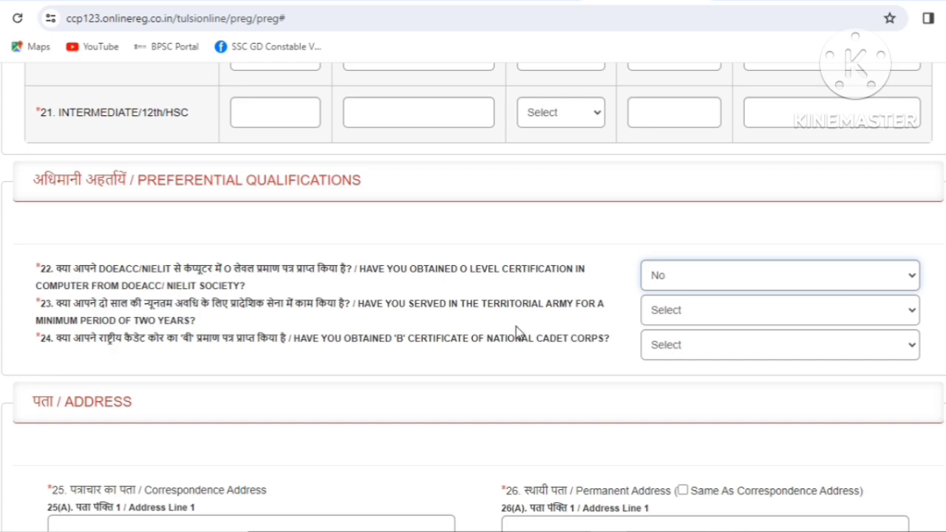
click(685, 312)
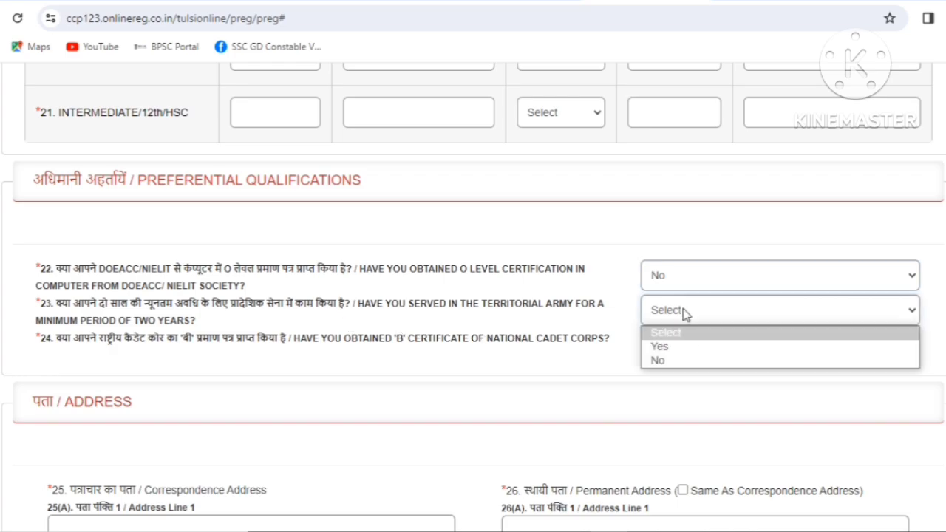
click(658, 360)
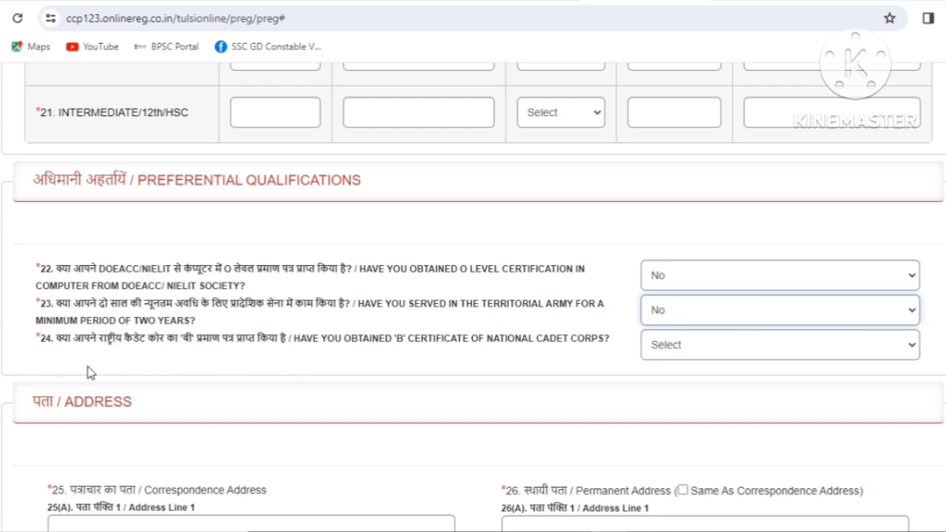
click(715, 354)
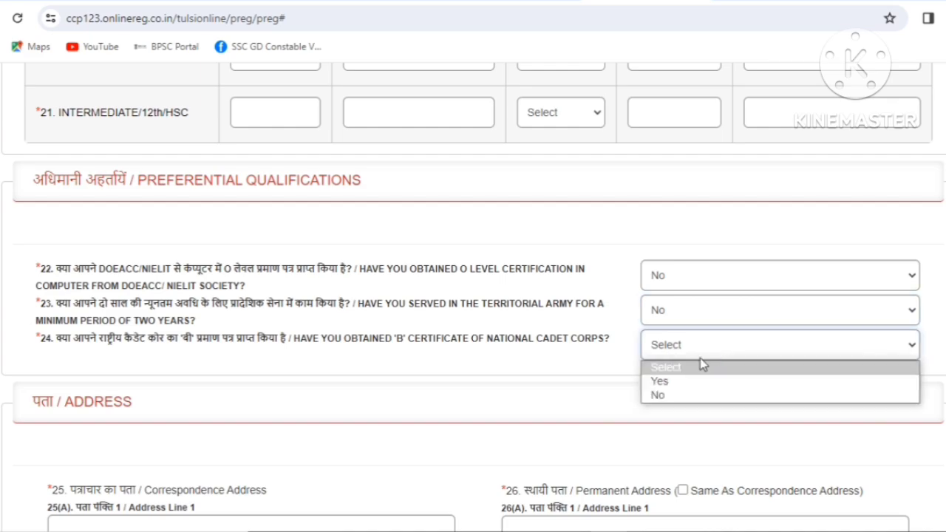
click(667, 396)
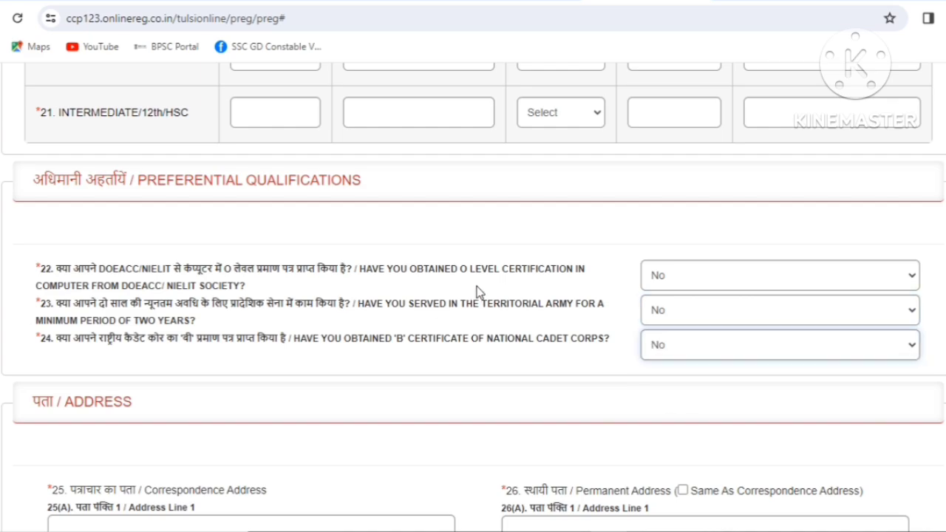
scroll(498, 315, down, 5)
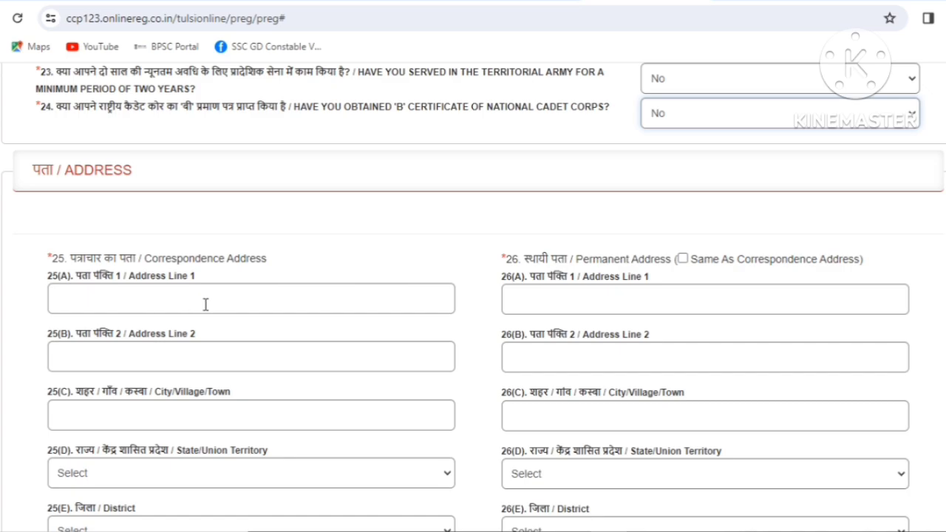
Go through the correspondence address line 1, line 2 and city/village fields
scroll(205, 305, down, 1)
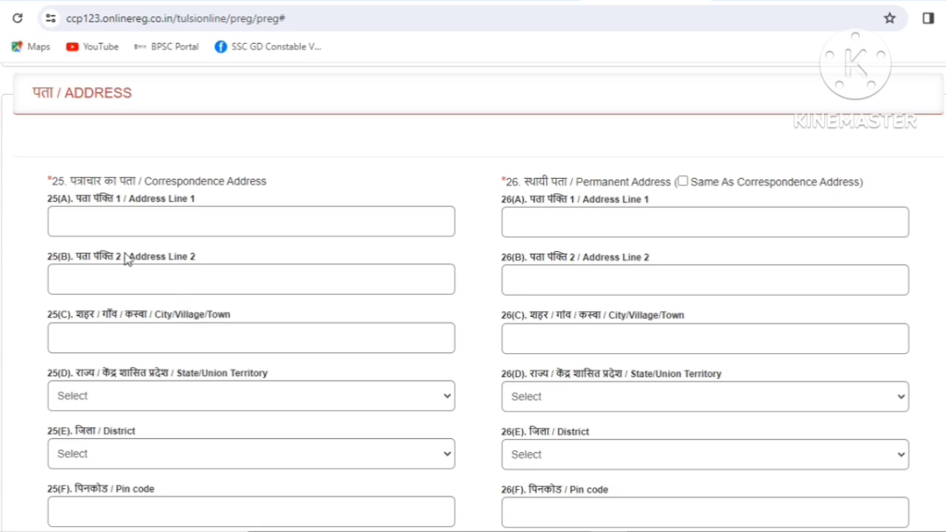
click(100, 226)
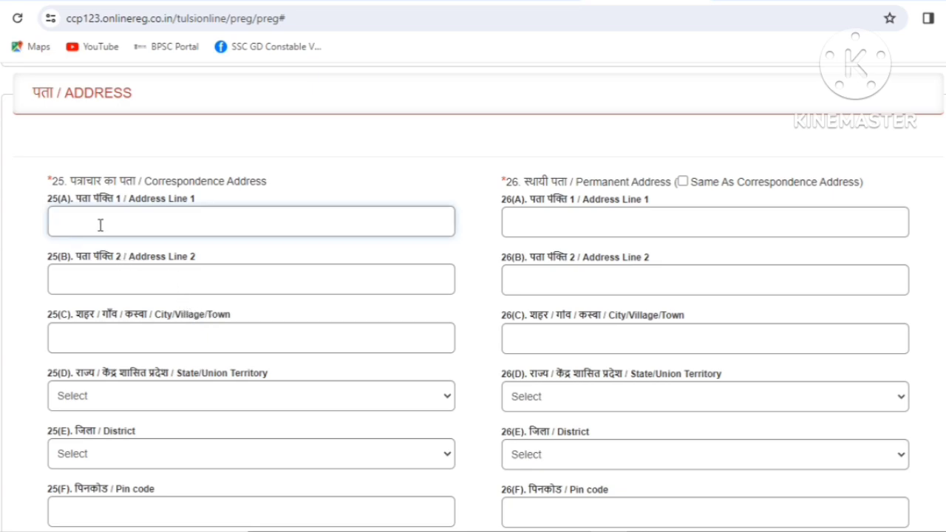
click(134, 280)
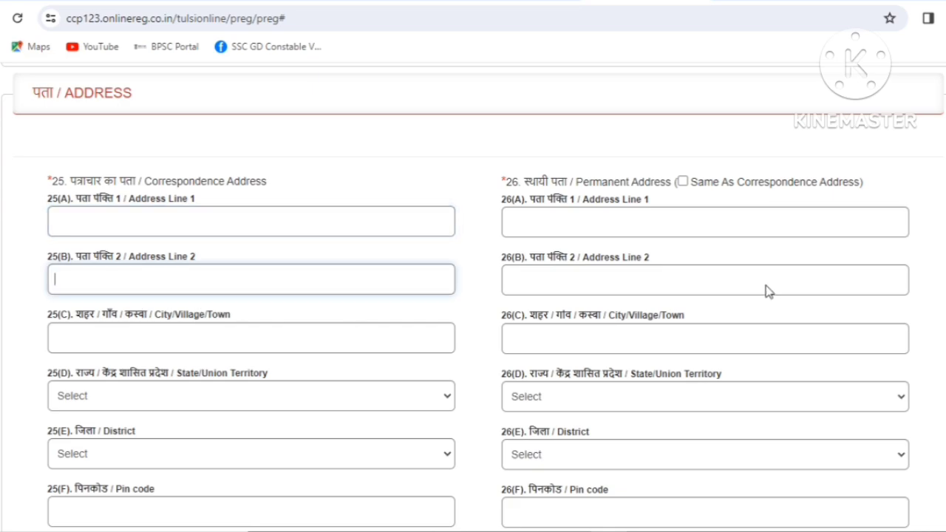
click(115, 352)
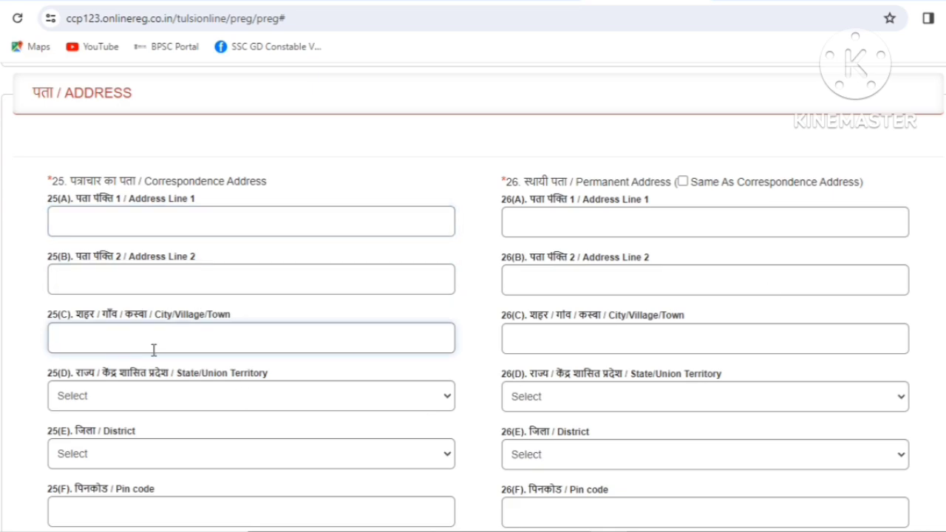
Choose BIHAR as the correspondence state and move to the Other State District Name box
scroll(93, 362, down, 1)
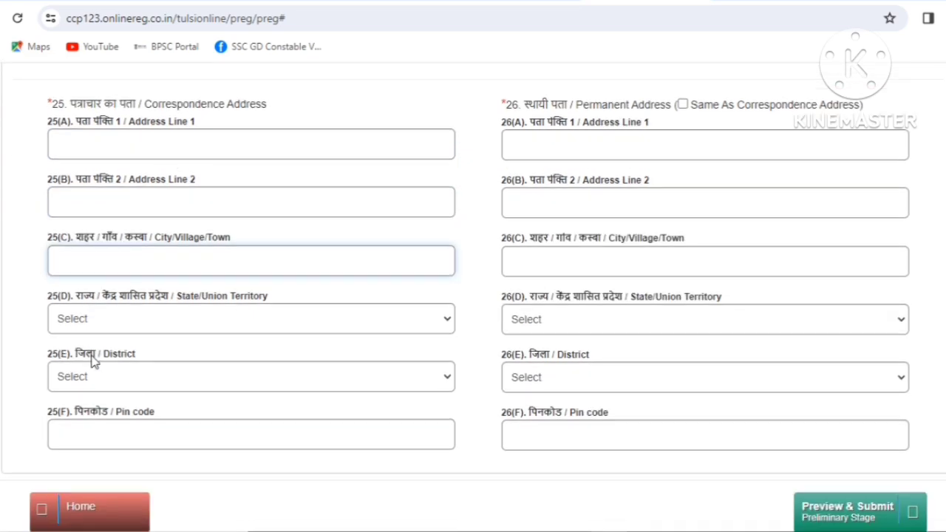
click(95, 318)
click(101, 106)
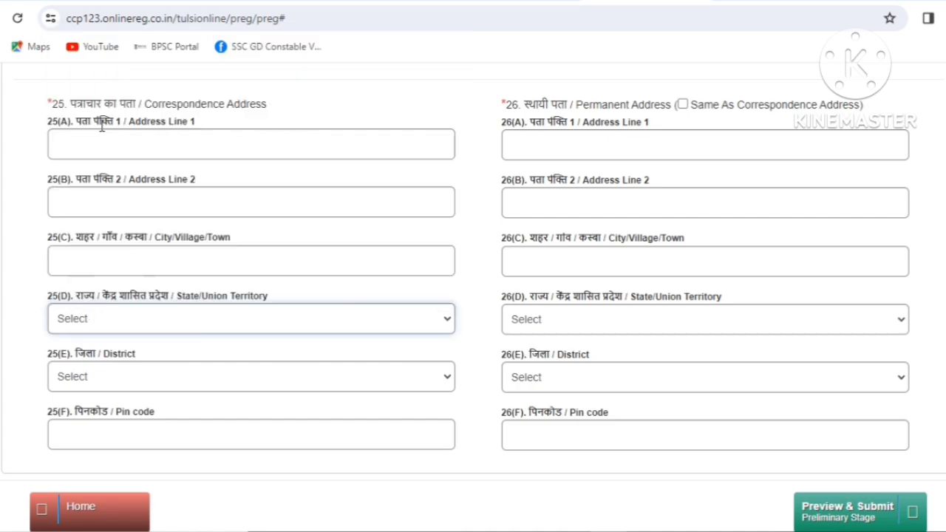
click(131, 378)
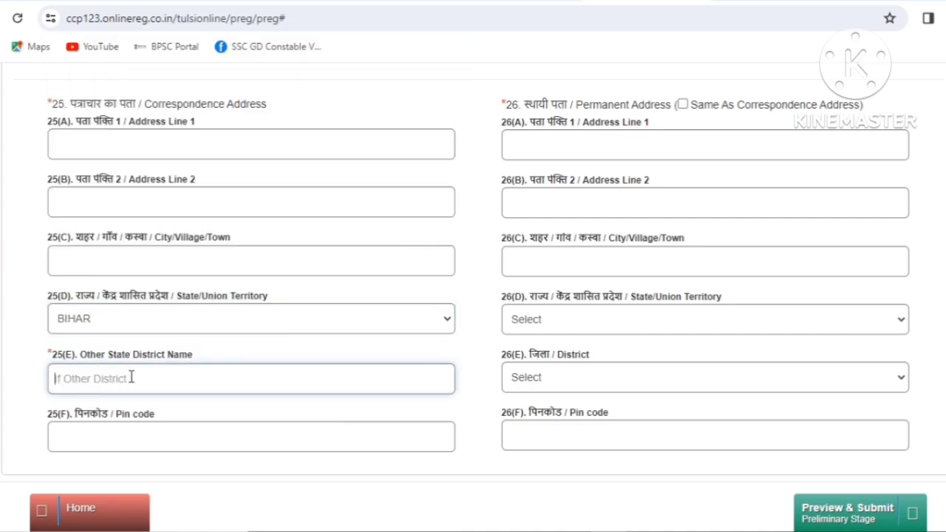
scroll(294, 387, down, 1)
scroll(295, 387, down, 2)
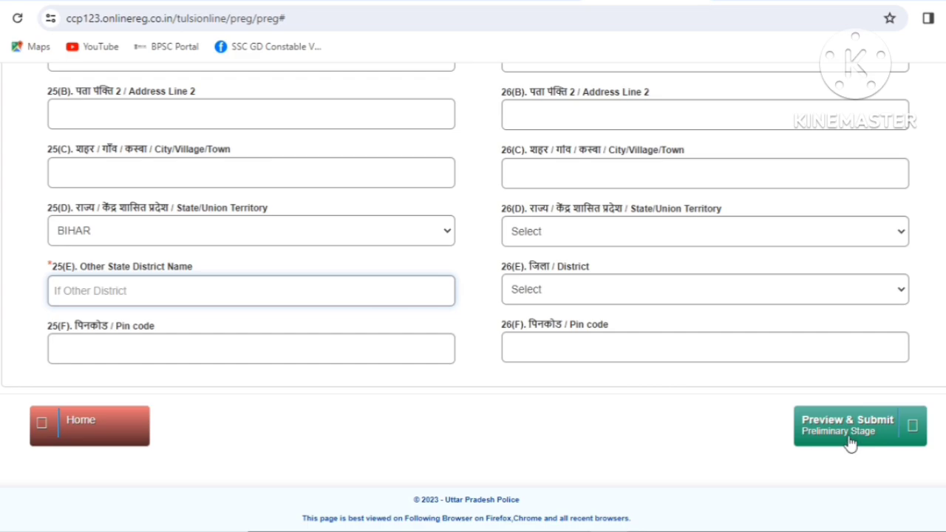
scroll(846, 428, up, 20)
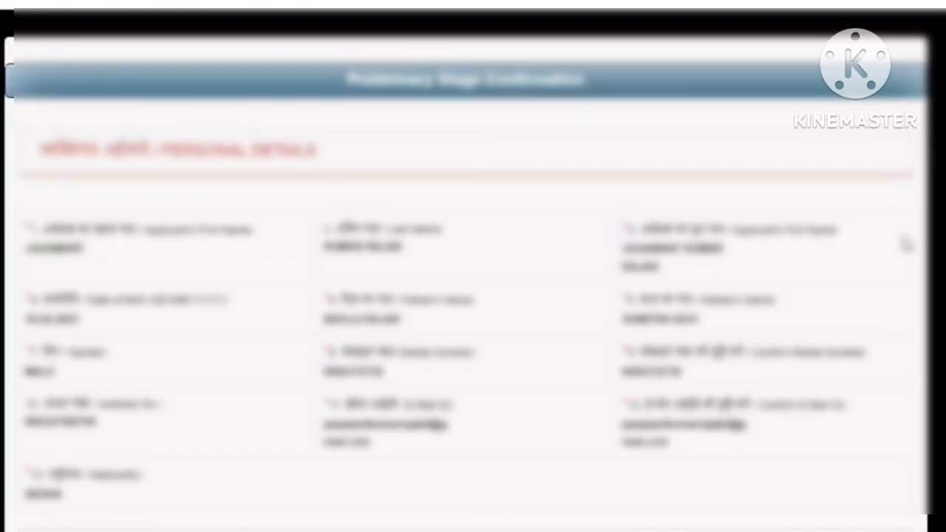
scroll(211, 292, down, 2)
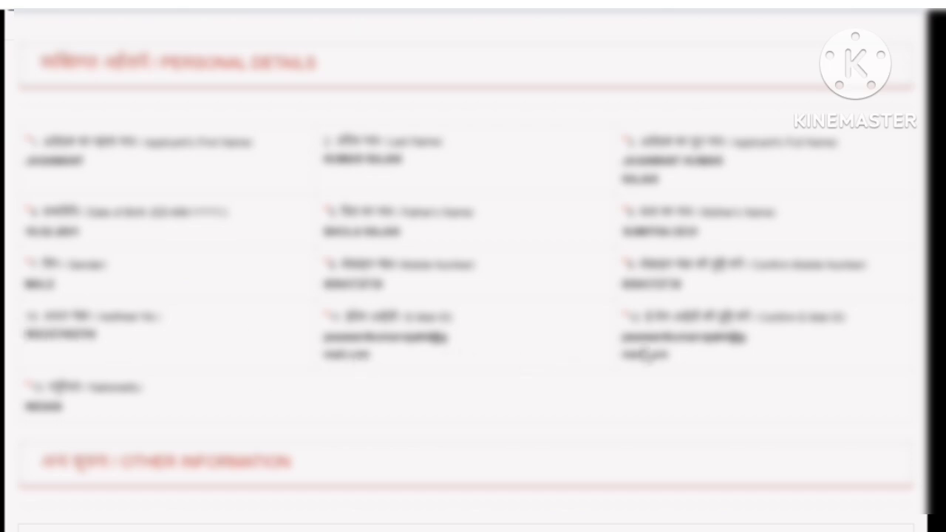
scroll(237, 369, down, 2)
scroll(229, 364, down, 2)
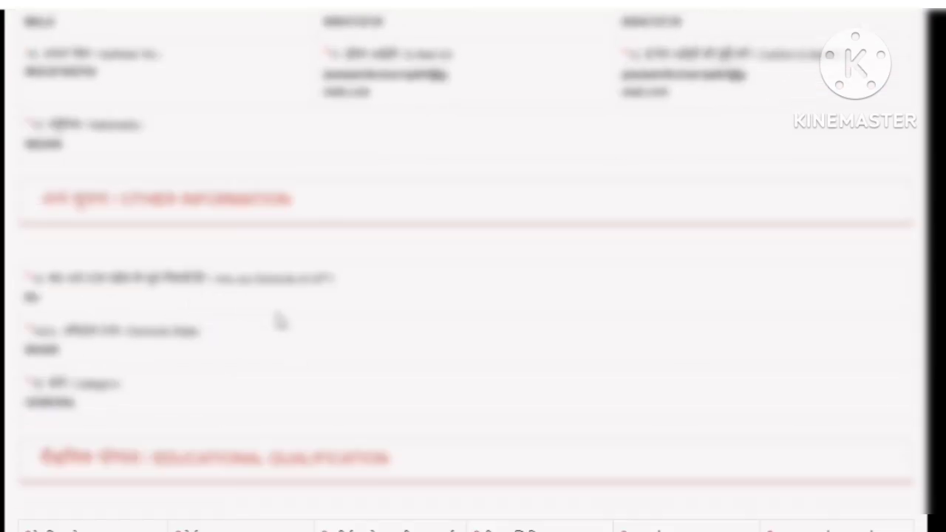
scroll(231, 344, down, 3)
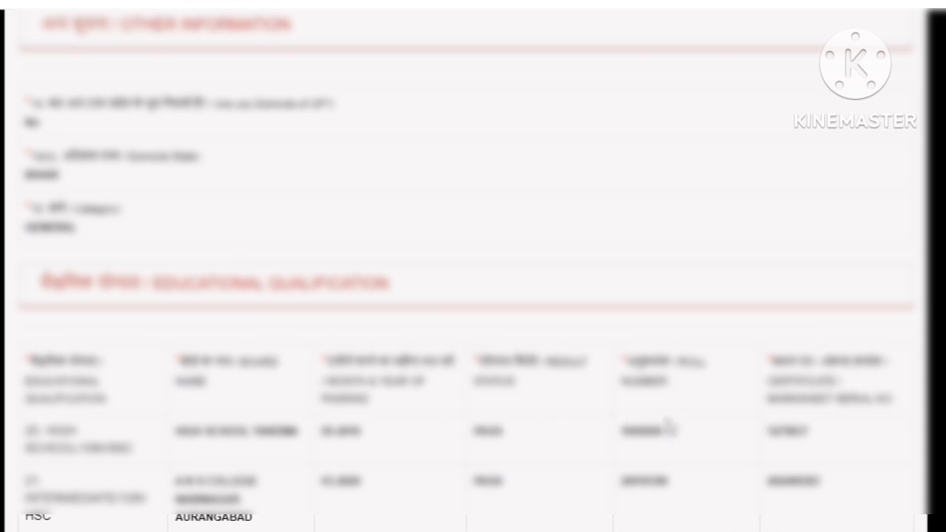
scroll(229, 392, down, 1)
scroll(553, 391, down, 5)
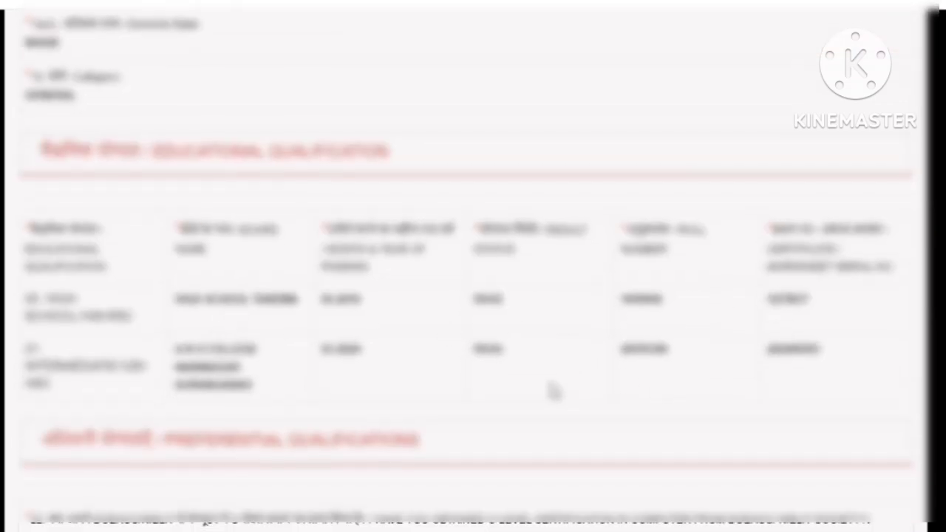
scroll(448, 361, down, 3)
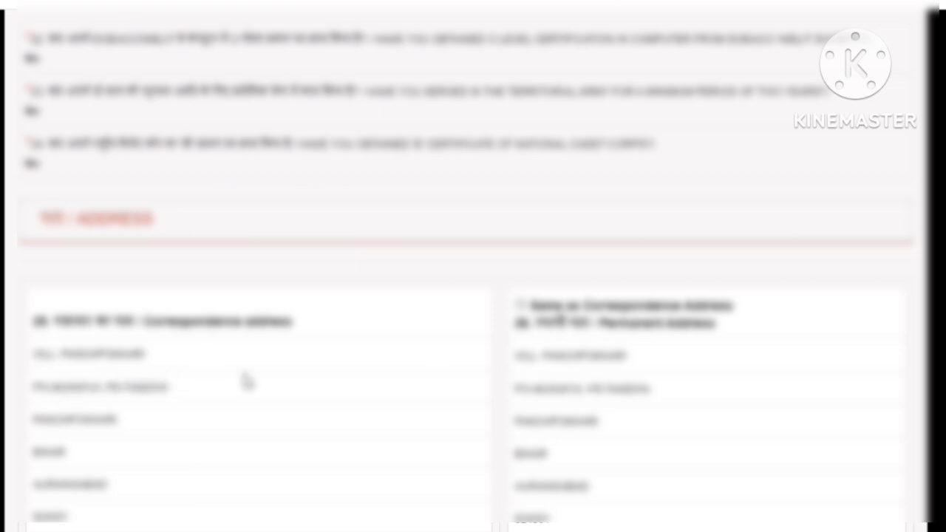
scroll(158, 372, down, 4)
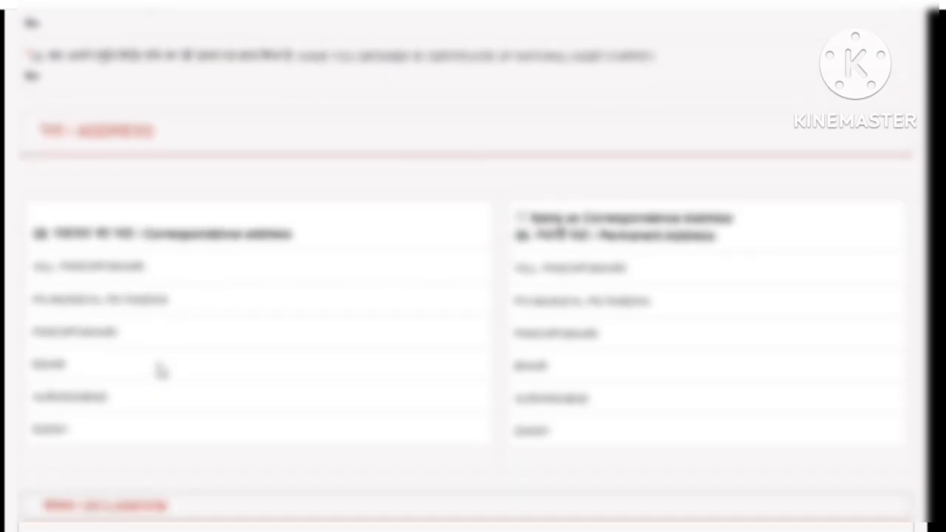
scroll(159, 372, down, 3)
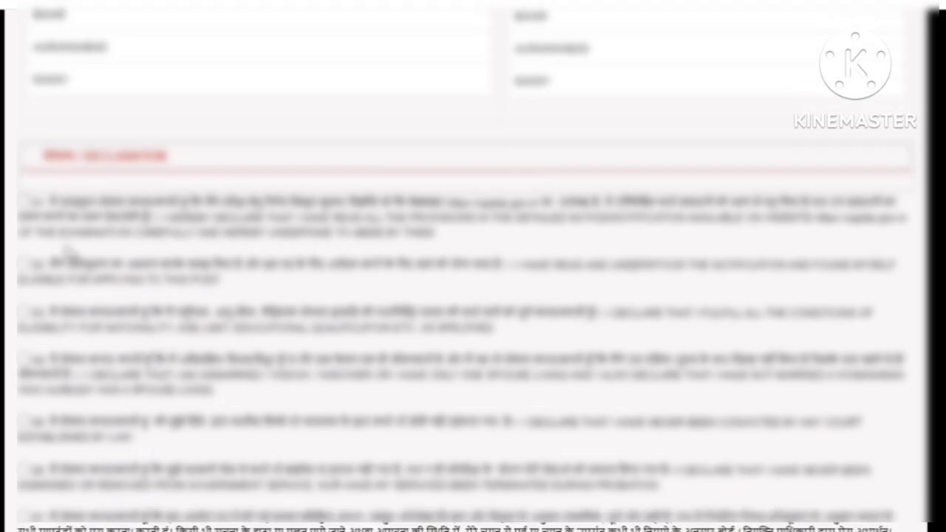
Tick all seven declarations, 01 through 07
click(26, 201)
click(26, 264)
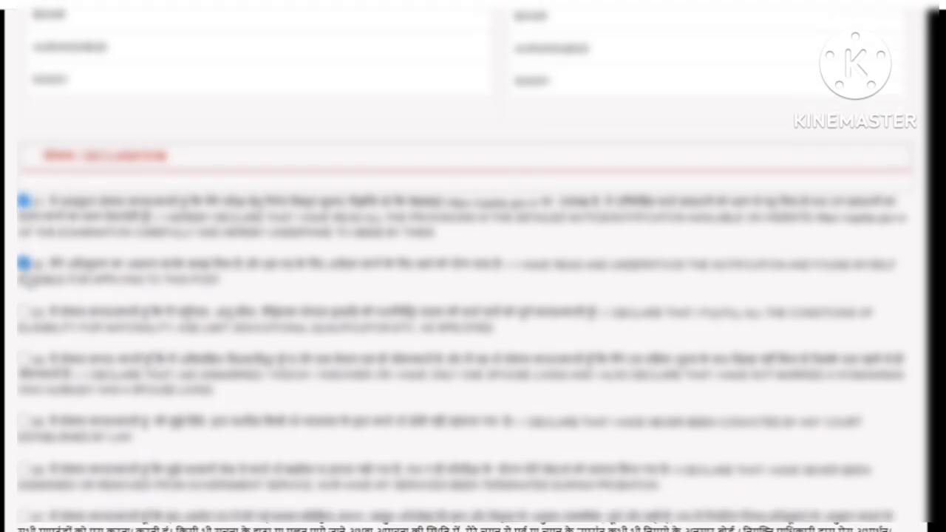
scroll(25, 262, down, 2)
click(24, 223)
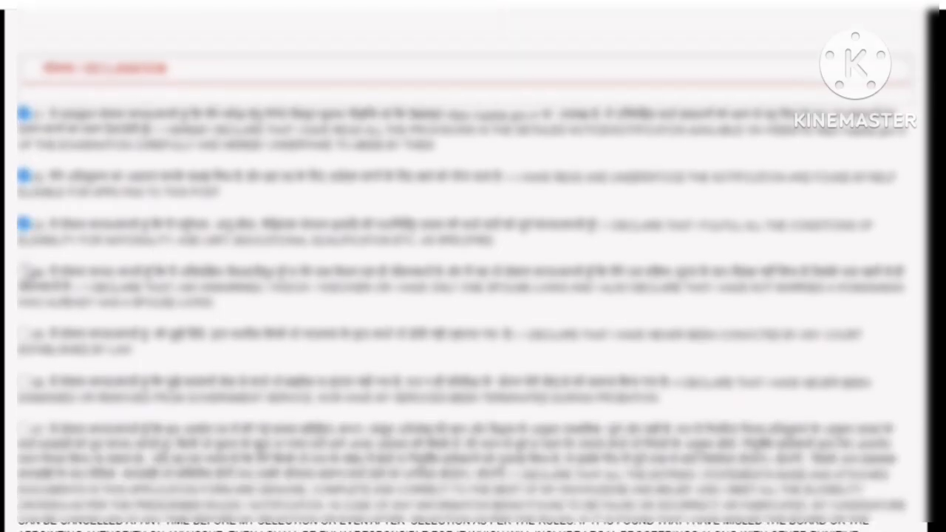
click(24, 271)
click(24, 333)
scroll(29, 344, down, 2)
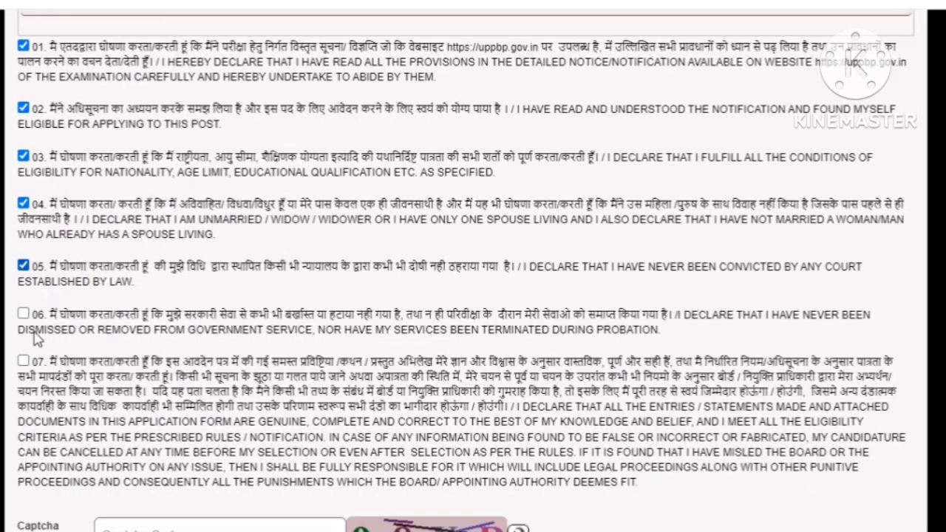
click(24, 294)
click(23, 342)
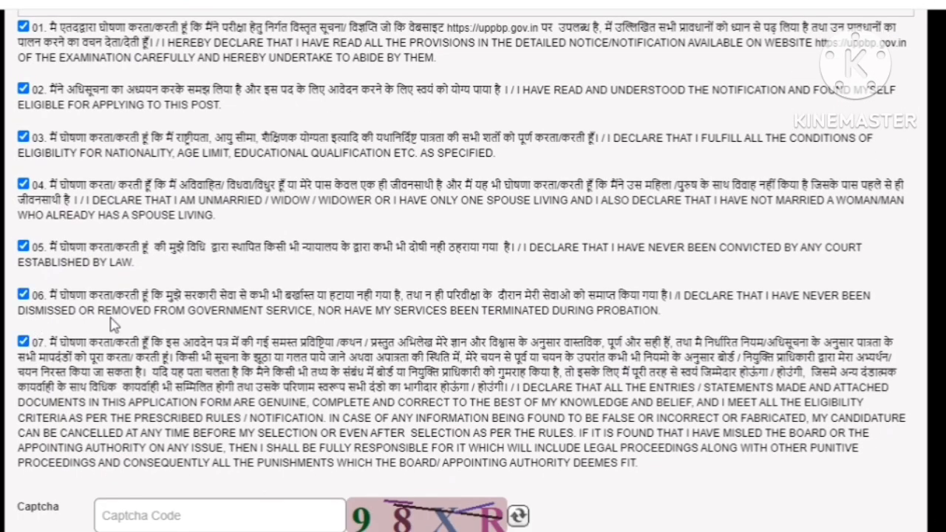
scroll(115, 325, down, 2)
scroll(113, 324, down, 1)
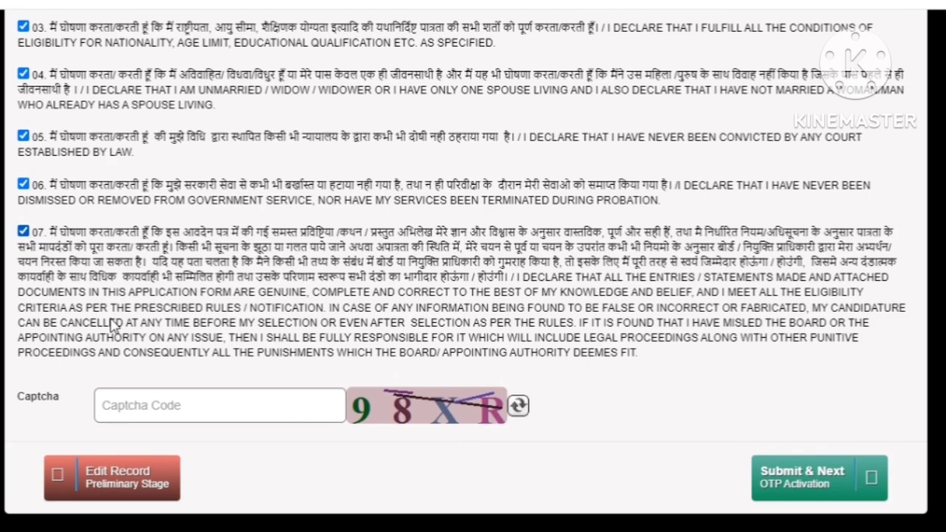
Enter the captcha code and submit the form for OTP activation
click(172, 409)
text(98XR)
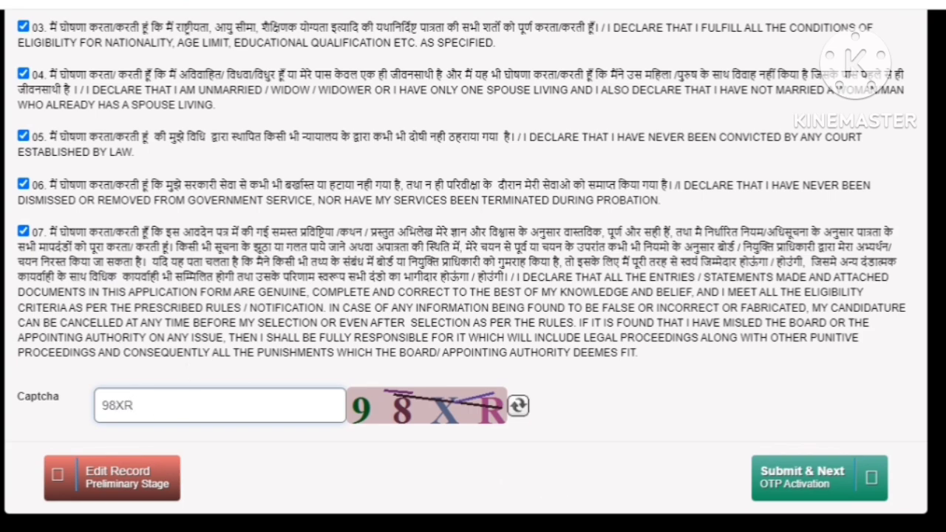
click(807, 488)
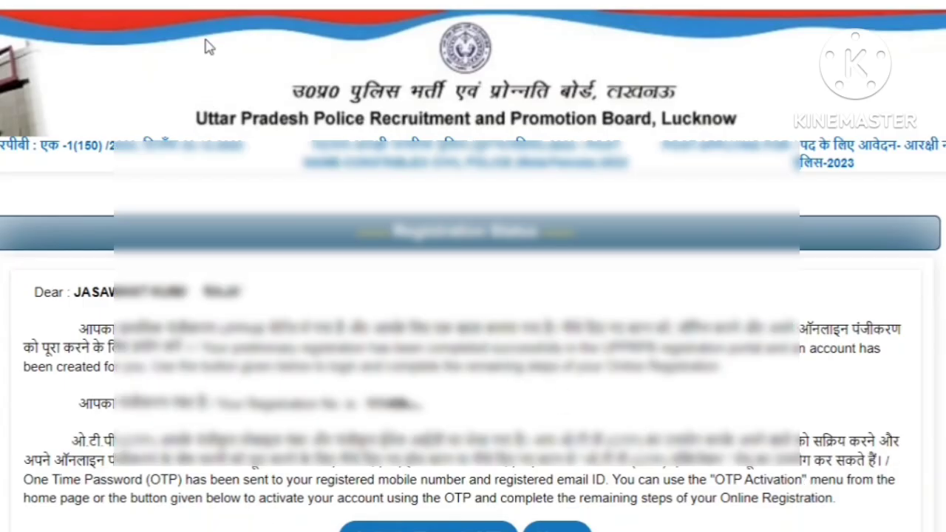
Review the preliminary registration status message and open OTP activation for the new account
scroll(346, 365, down, 1)
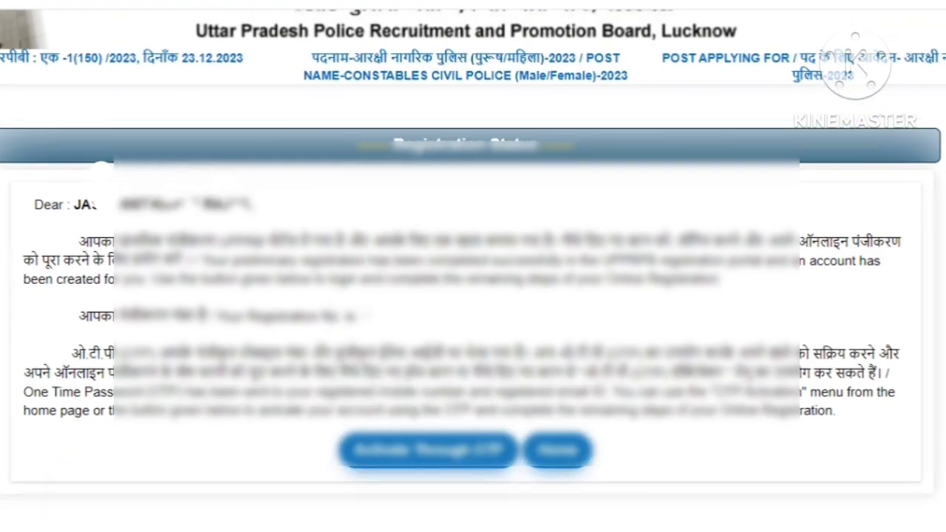
double_click(80, 206)
click(318, 214)
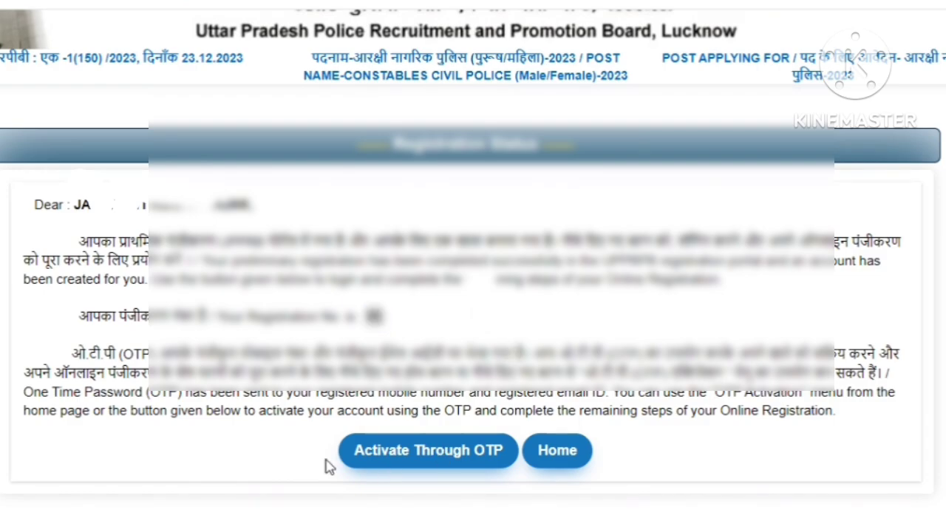
click(421, 458)
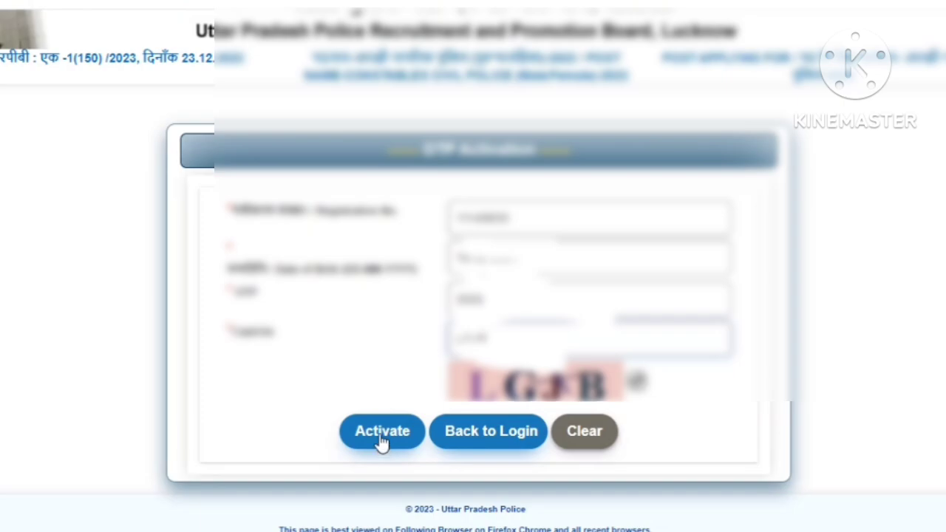
Activate the account with the entered OTP and dismiss the activation confirmation alert
click(382, 432)
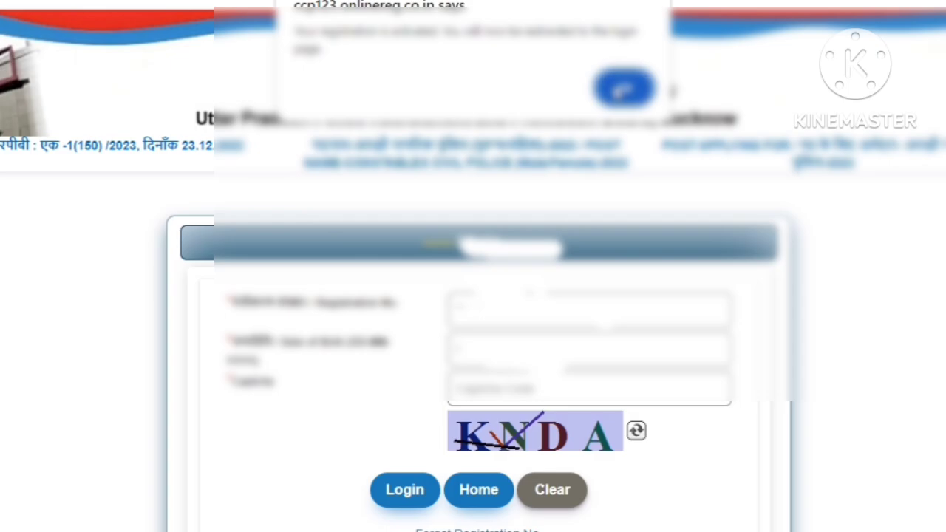
click(616, 90)
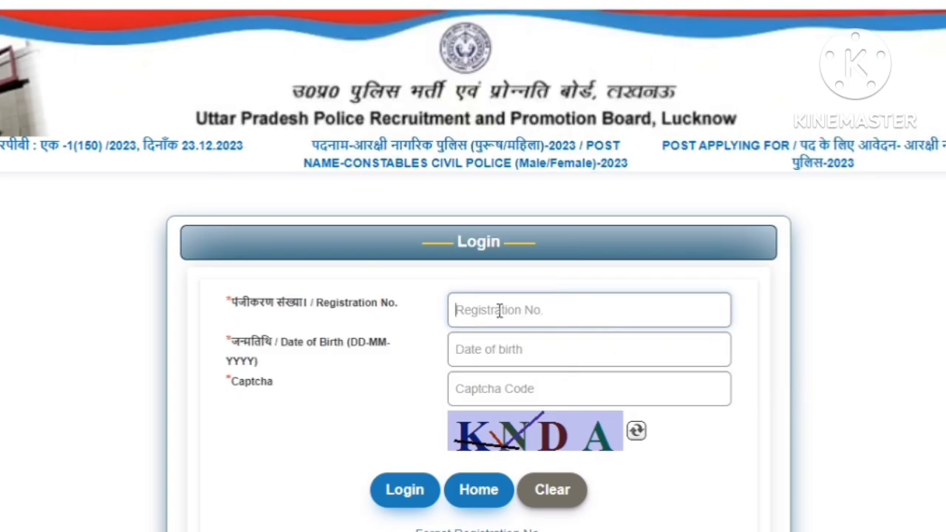
Enter the registration number and pick the birth year, month and day in the calendar
text(11)
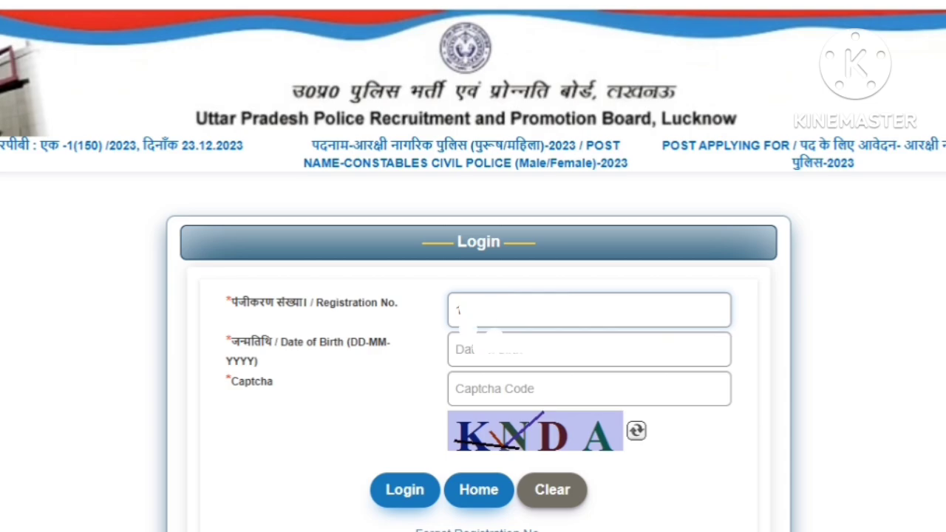
click(478, 357)
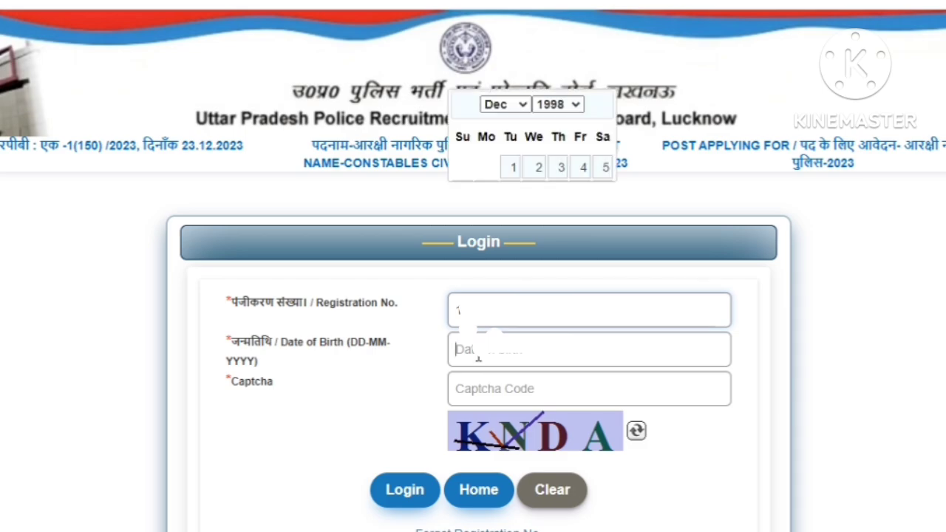
click(560, 106)
scroll(569, 315, down, 3)
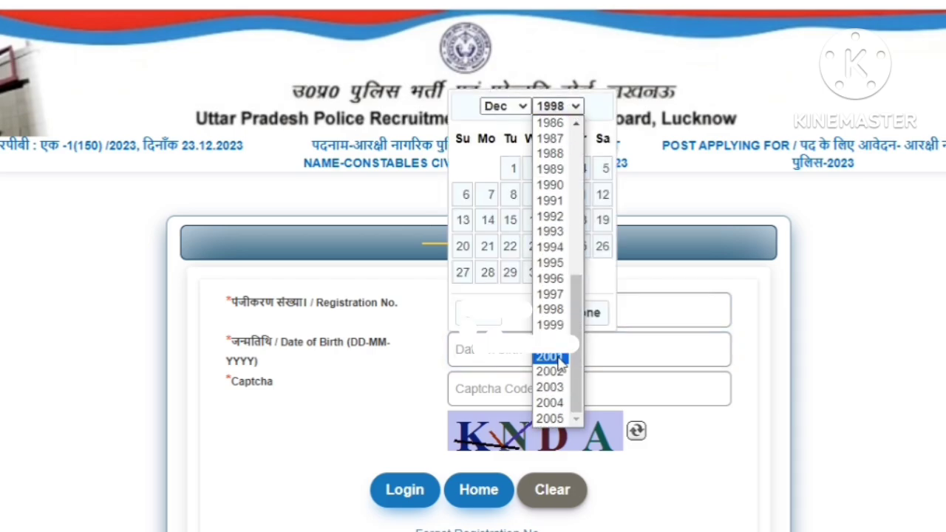
click(562, 359)
click(501, 105)
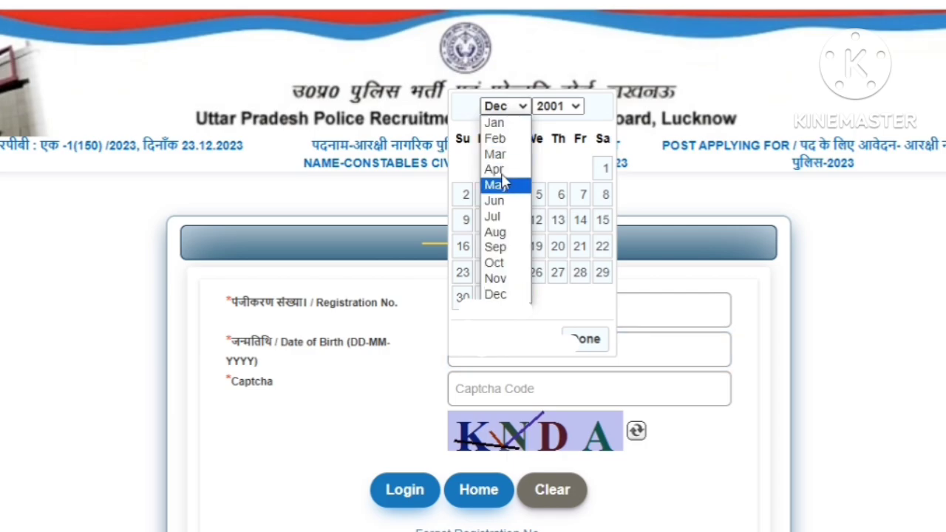
click(501, 139)
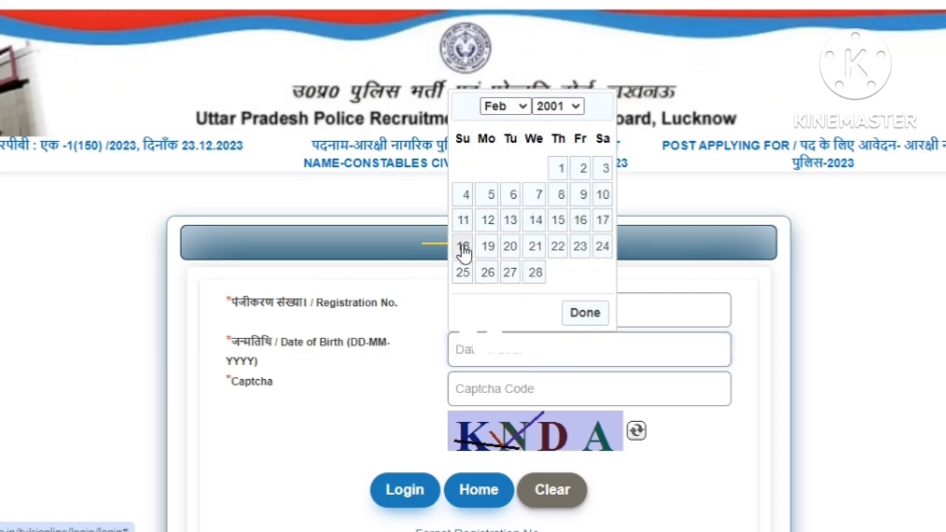
click(464, 249)
Fill in the captcha code and log in
click(502, 390)
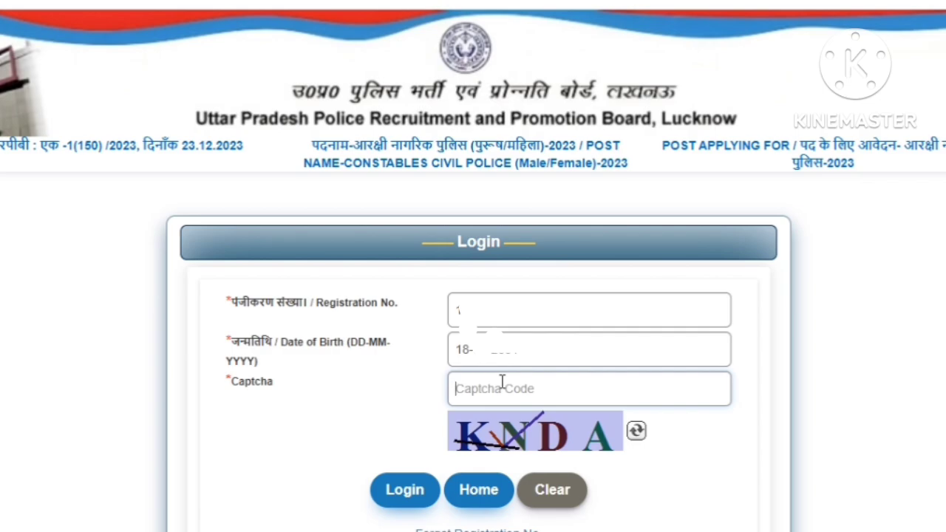
text(KNDA)
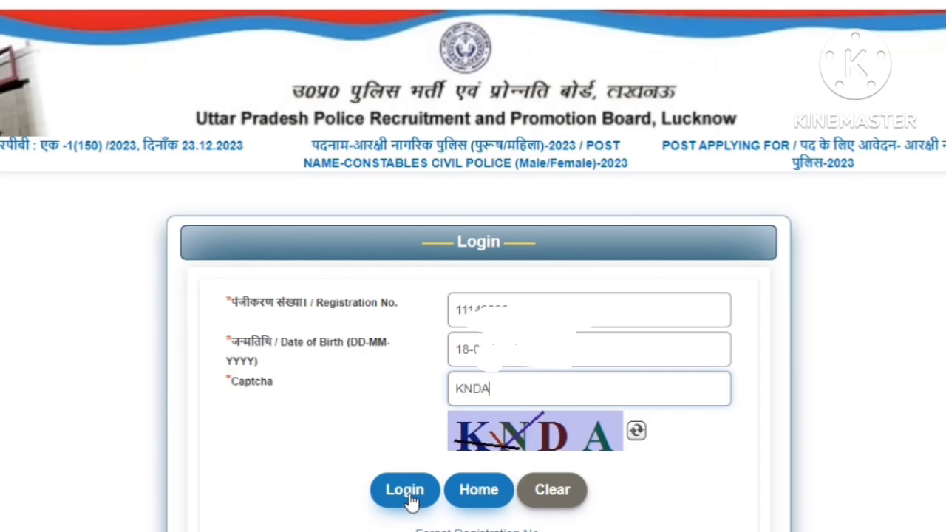
click(411, 501)
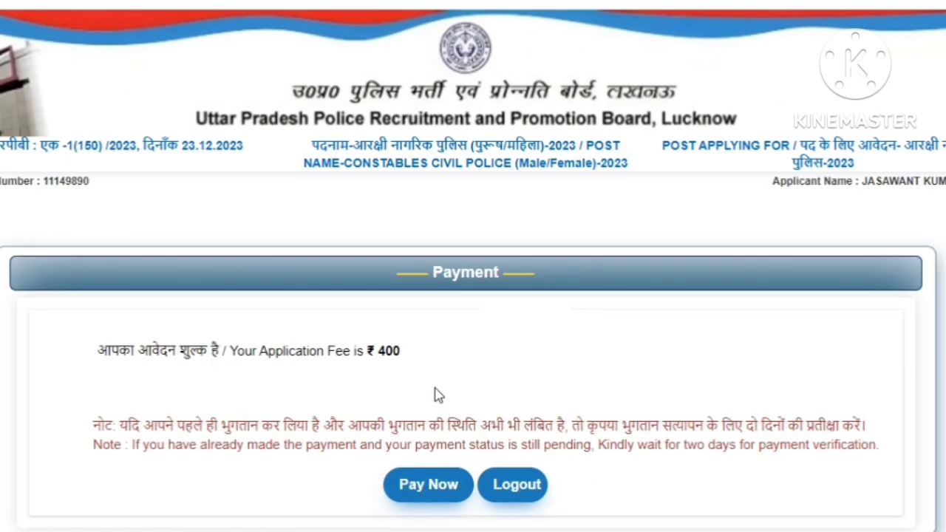
Start paying the ₹400 application fee with Pay Now on the Payment page
scroll(237, 232, down, 3)
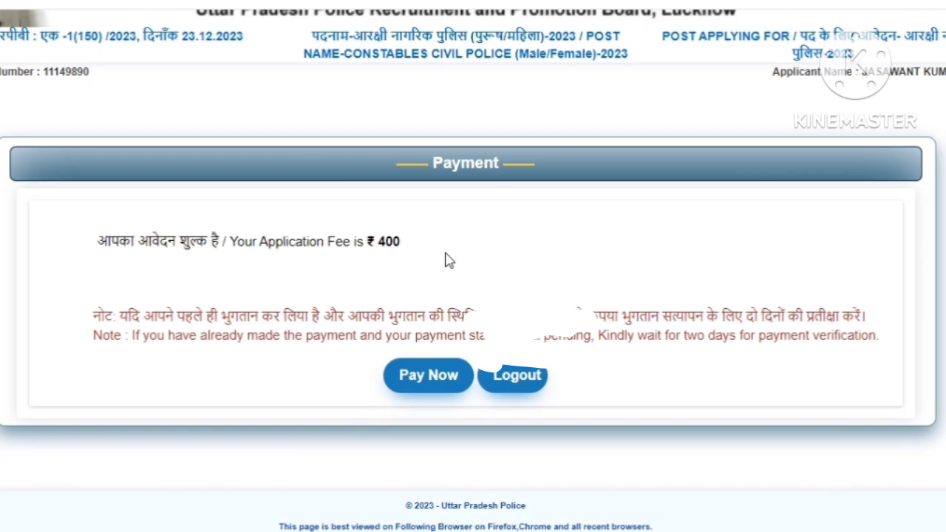
click(431, 377)
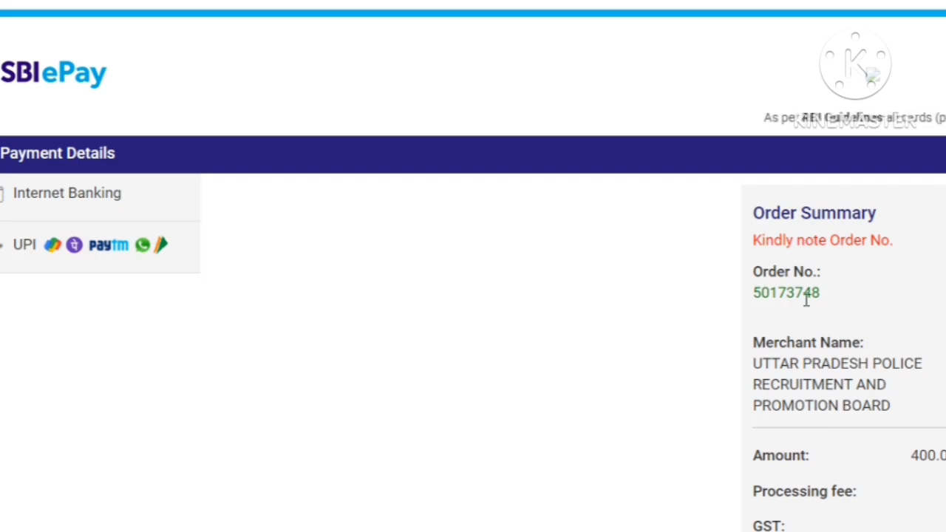
Select UPI as the SBIePay payment method and choose the Enter UPI ID option
scroll(861, 317, down, 3)
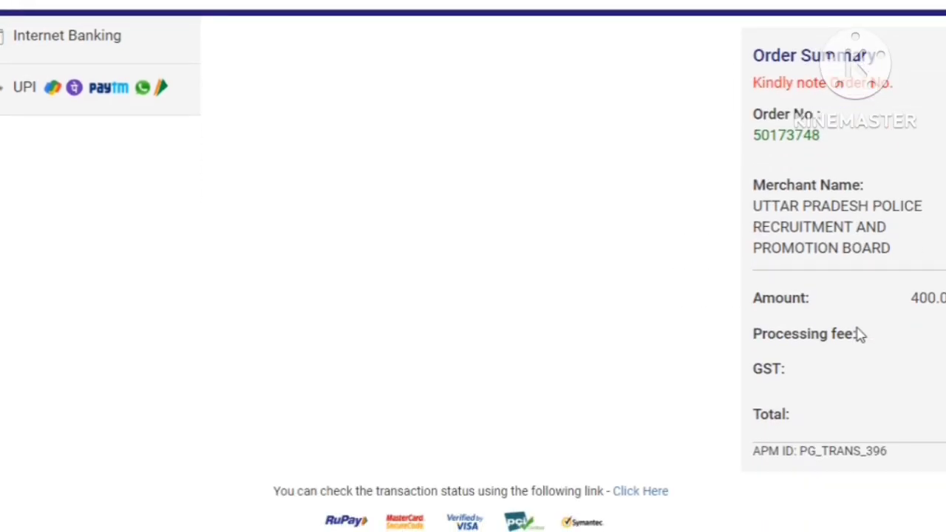
scroll(266, 253, up, 2)
scroll(267, 254, up, 1)
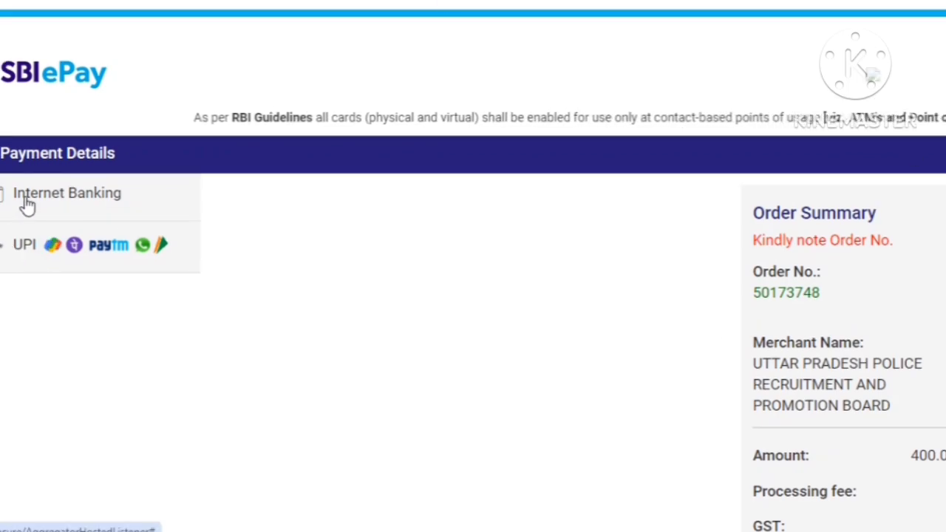
click(24, 246)
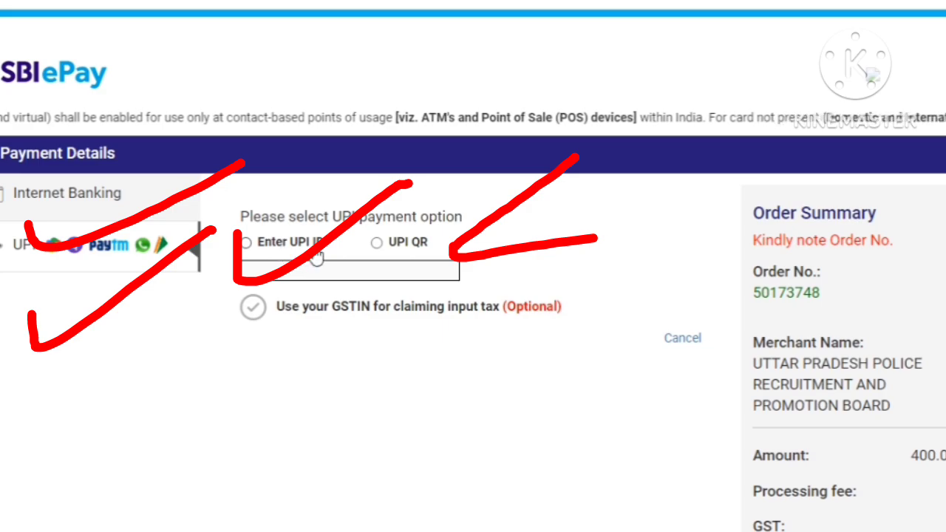
click(246, 242)
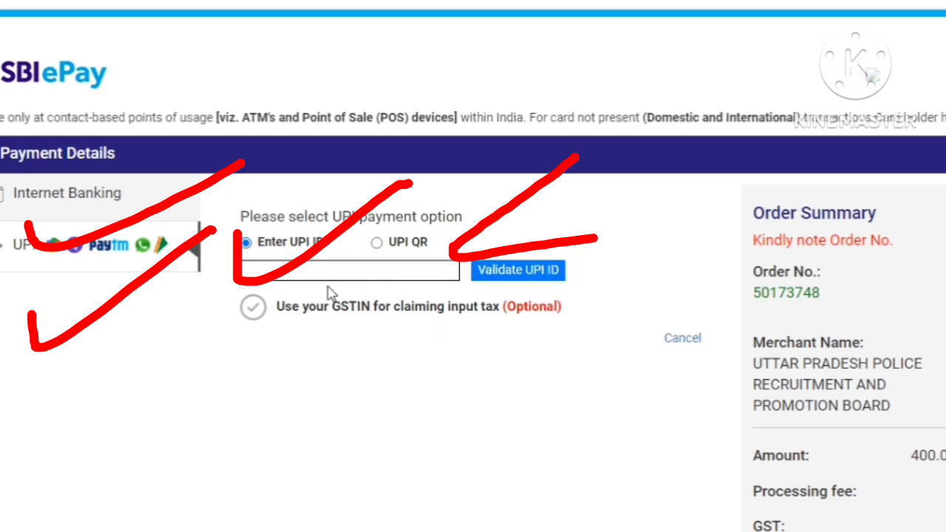
Try paying by UPI QR code, then switch back to entering a UPI ID
click(378, 244)
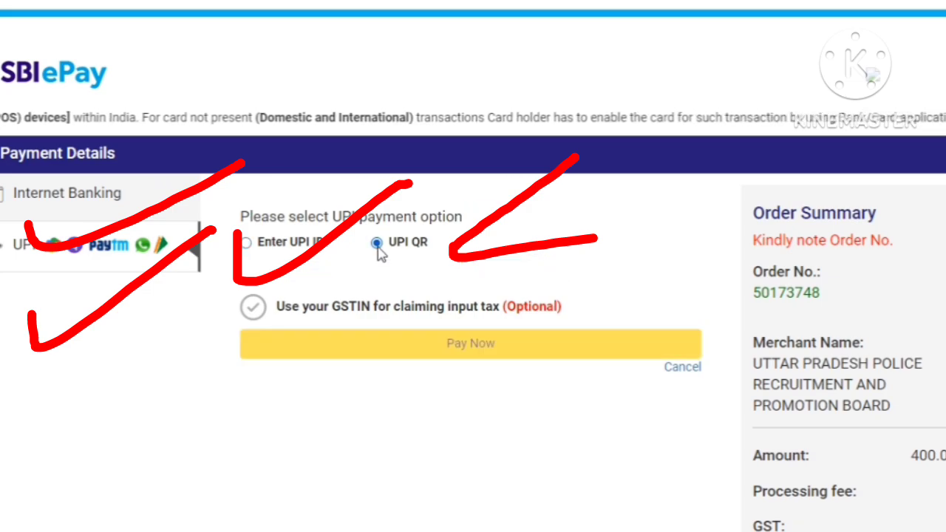
click(470, 341)
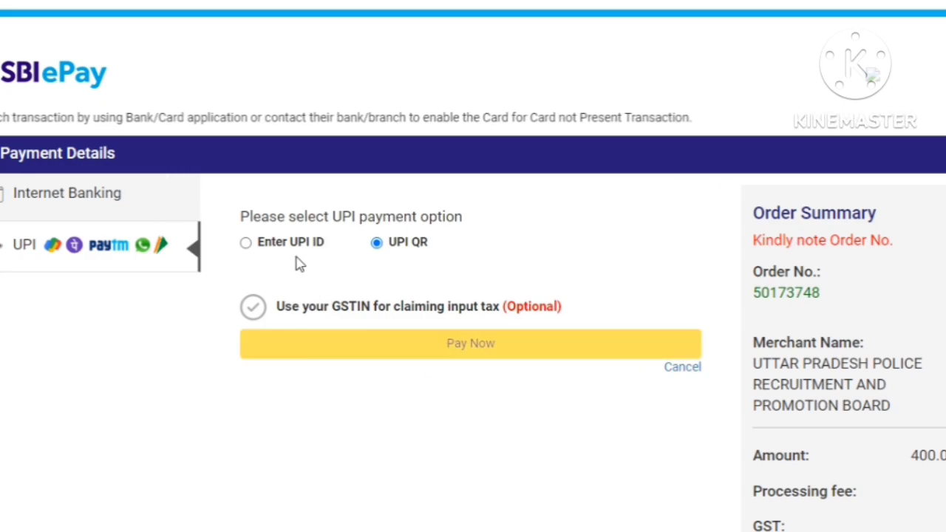
click(275, 249)
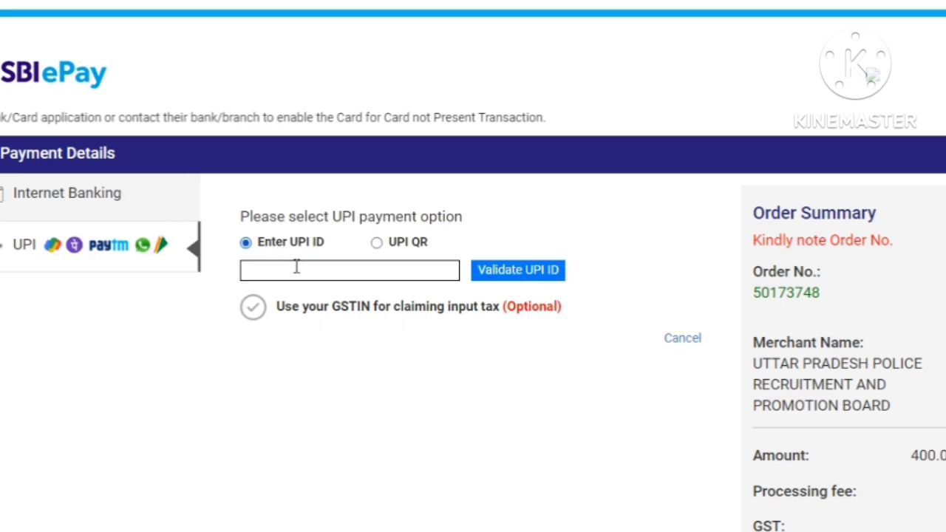
click(329, 268)
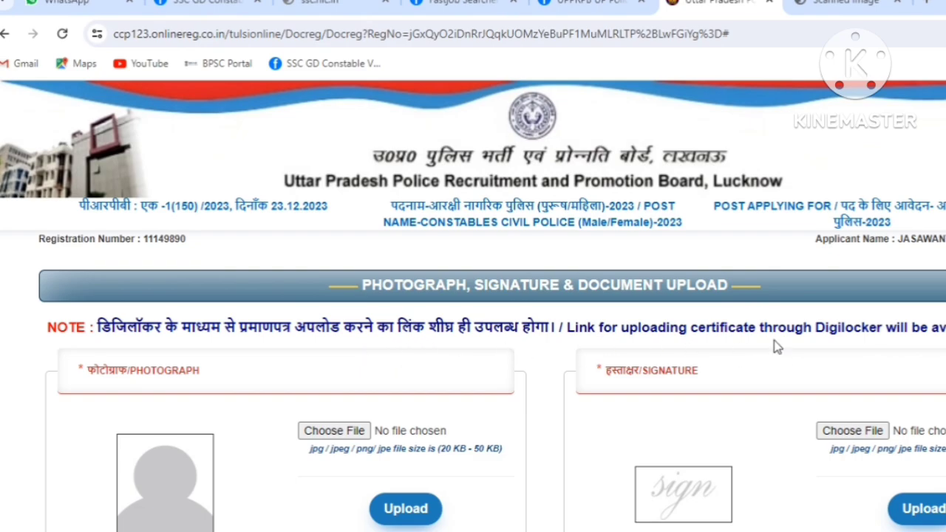
Check the uploaded photograph and signature, then final-submit the application
scroll(155, 365, down, 1)
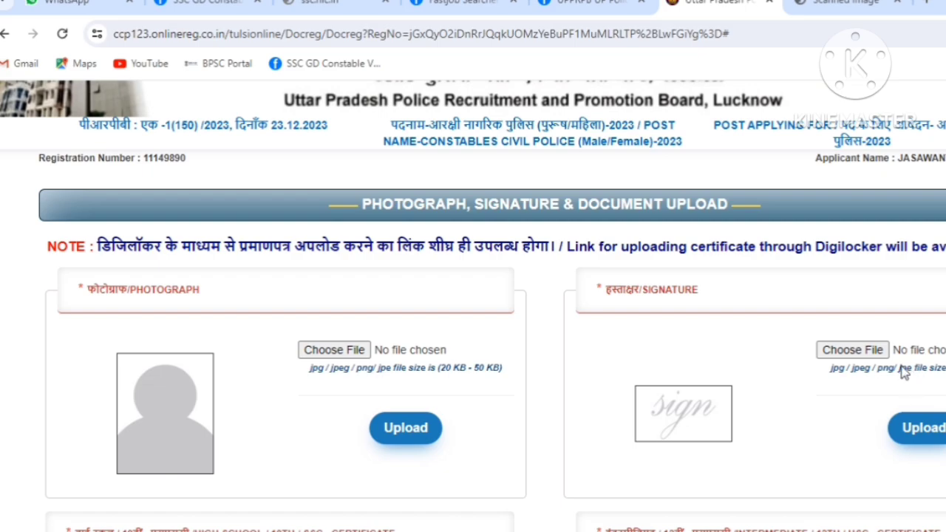
scroll(469, 416, down, 3)
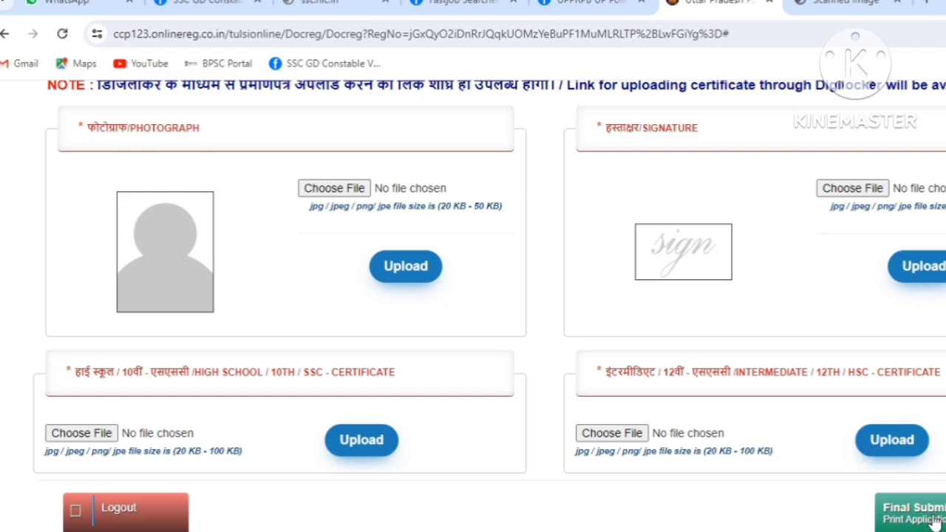
scroll(676, 489, up, 3)
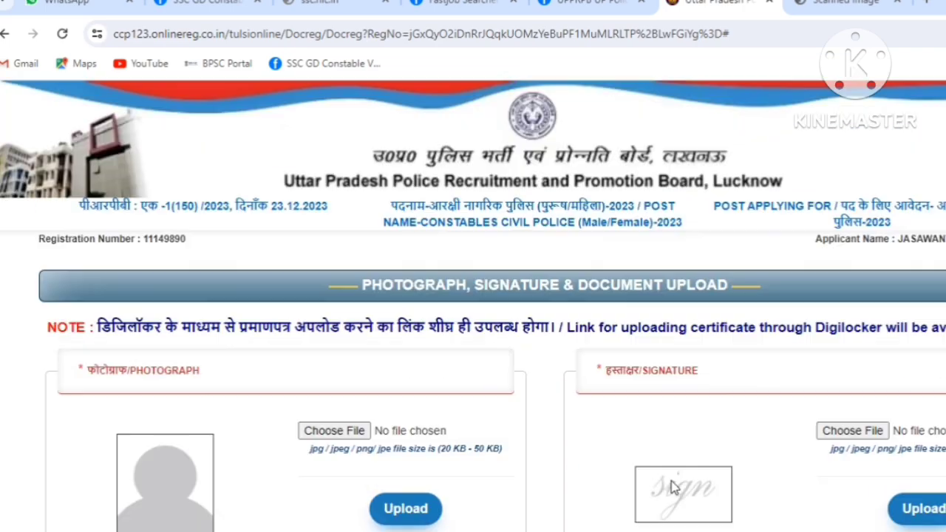
scroll(674, 486, down, 3)
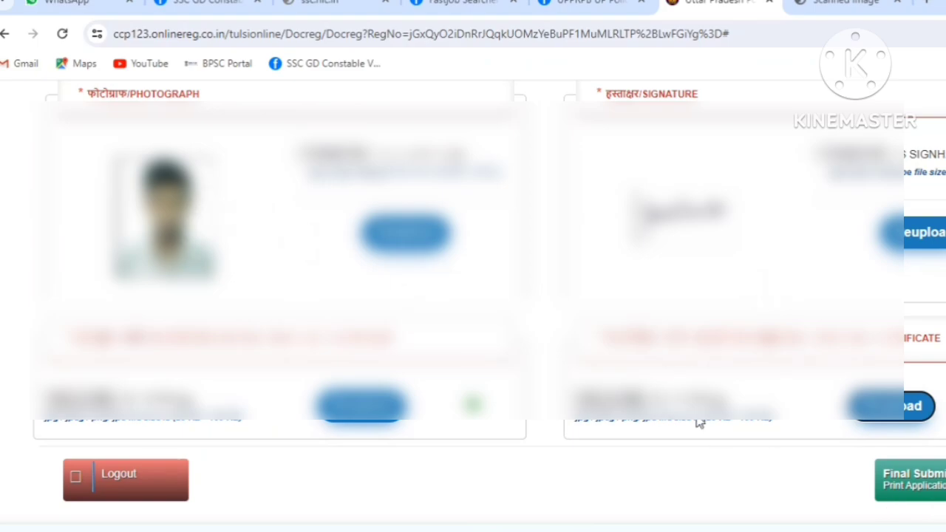
click(941, 484)
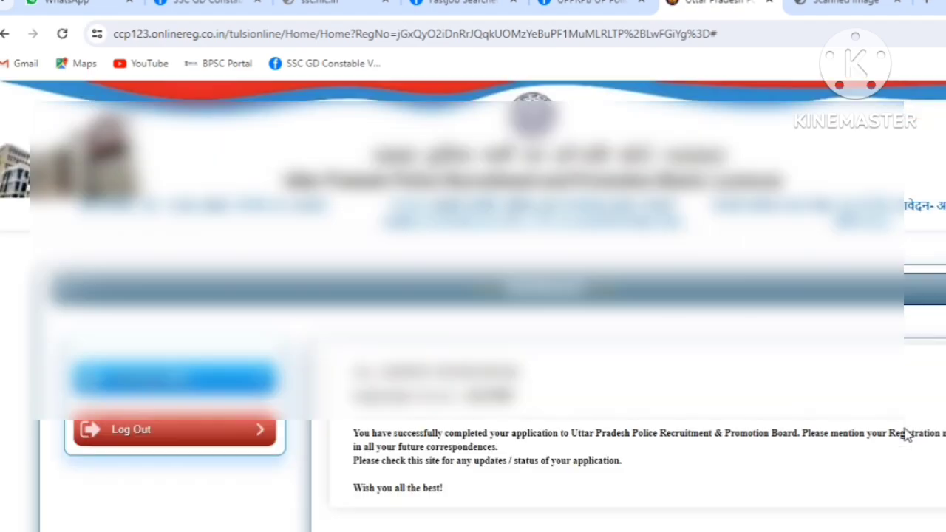
Highlight the applicant's name and registration number in the completion message
scroll(331, 338, down, 2)
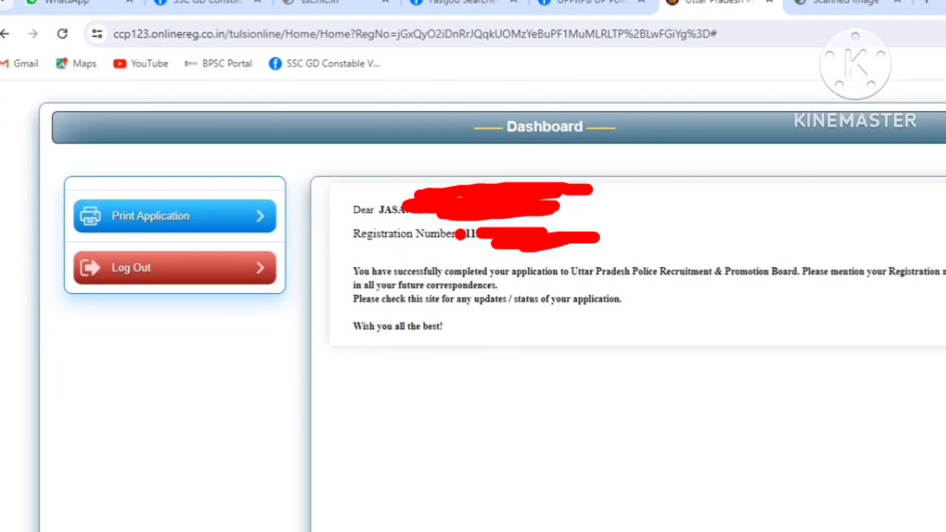
drag(384, 210, 571, 221)
click(570, 222)
drag(463, 234, 581, 242)
click(721, 368)
Open the printable application form from the Dashboard's Print Application
scroll(760, 300, down, 1)
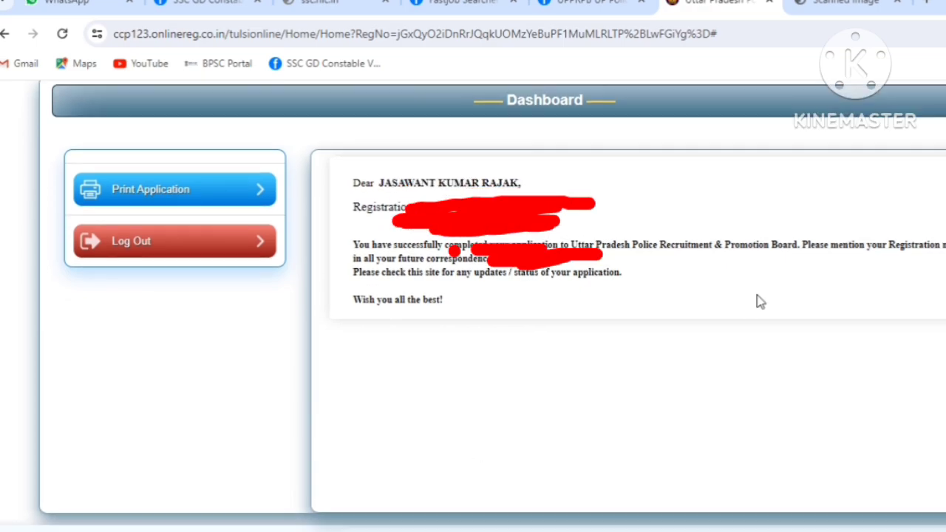
scroll(683, 367, up, 1)
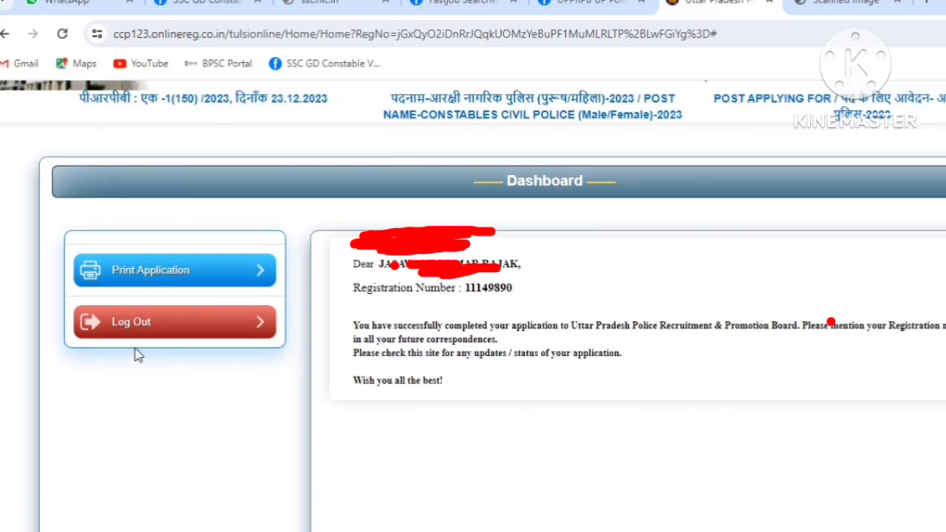
click(159, 283)
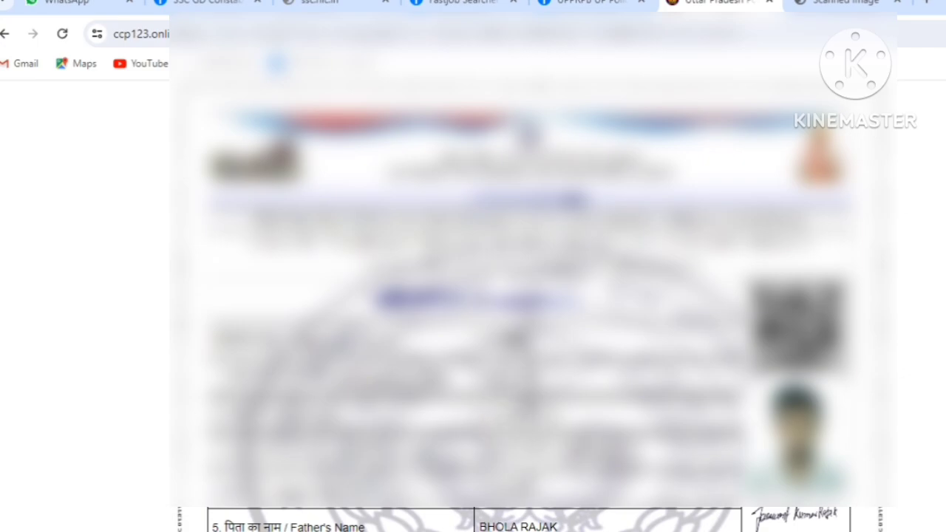
scroll(517, 295, down, 2)
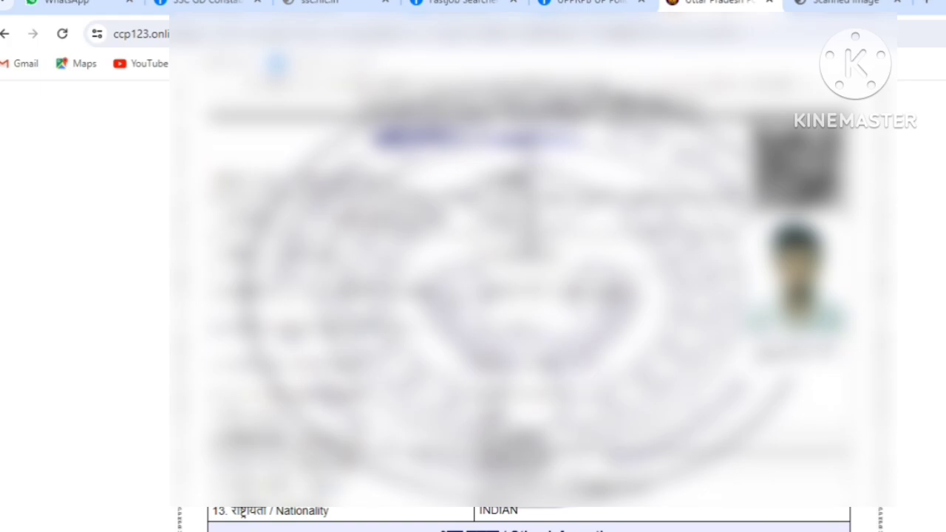
scroll(528, 296, down, 8)
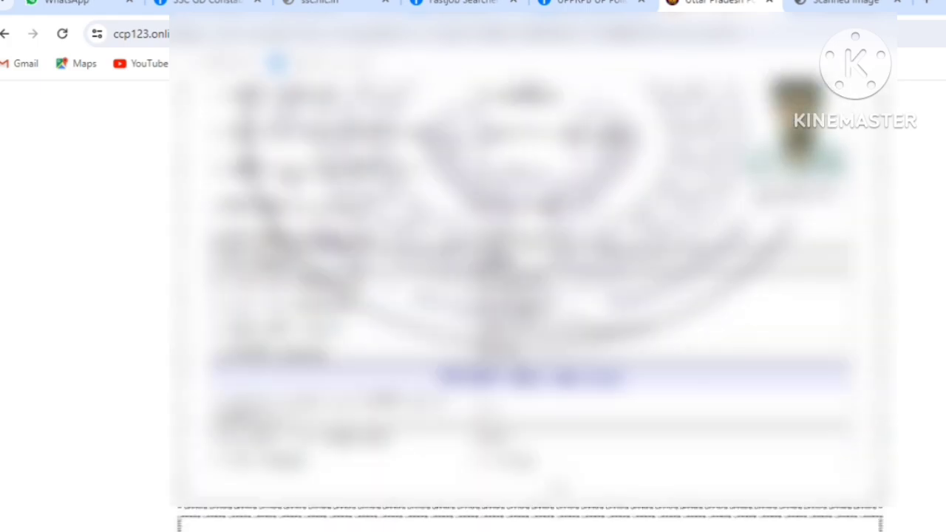
scroll(528, 296, down, 8)
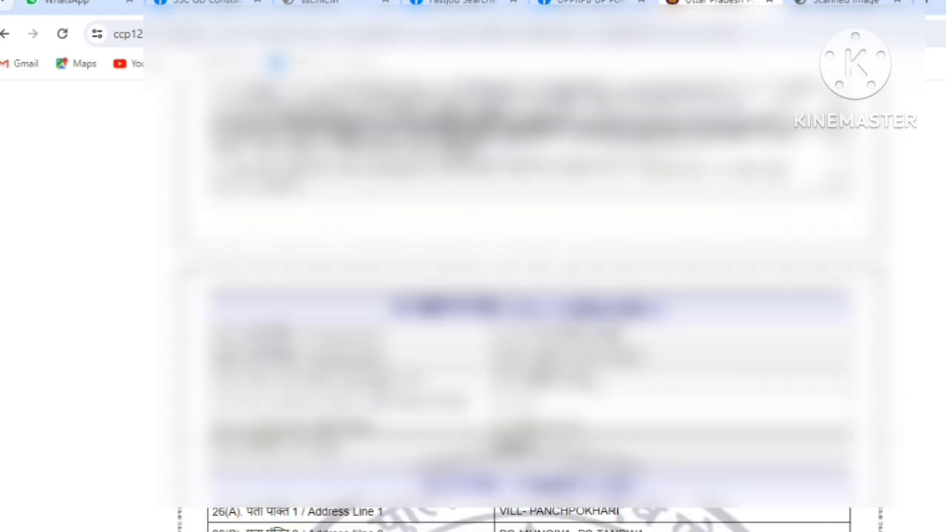
scroll(480, 408, down, 10)
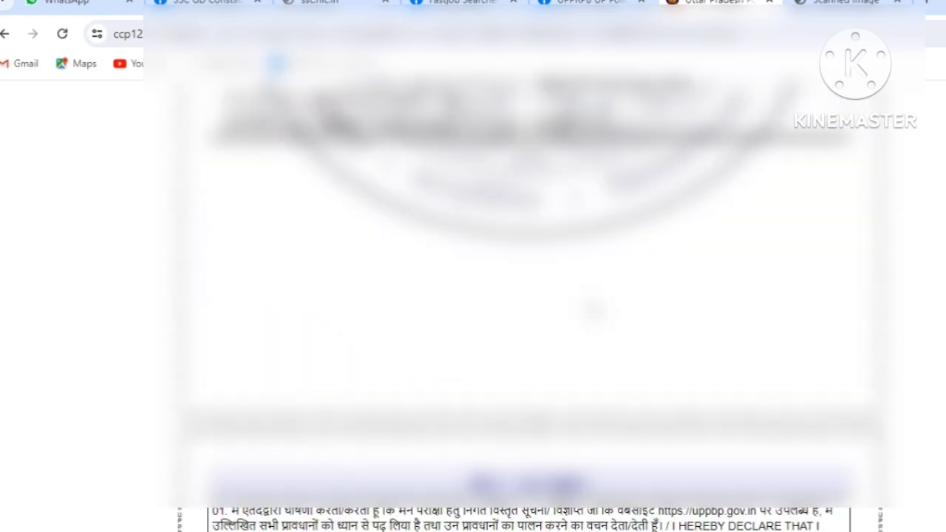